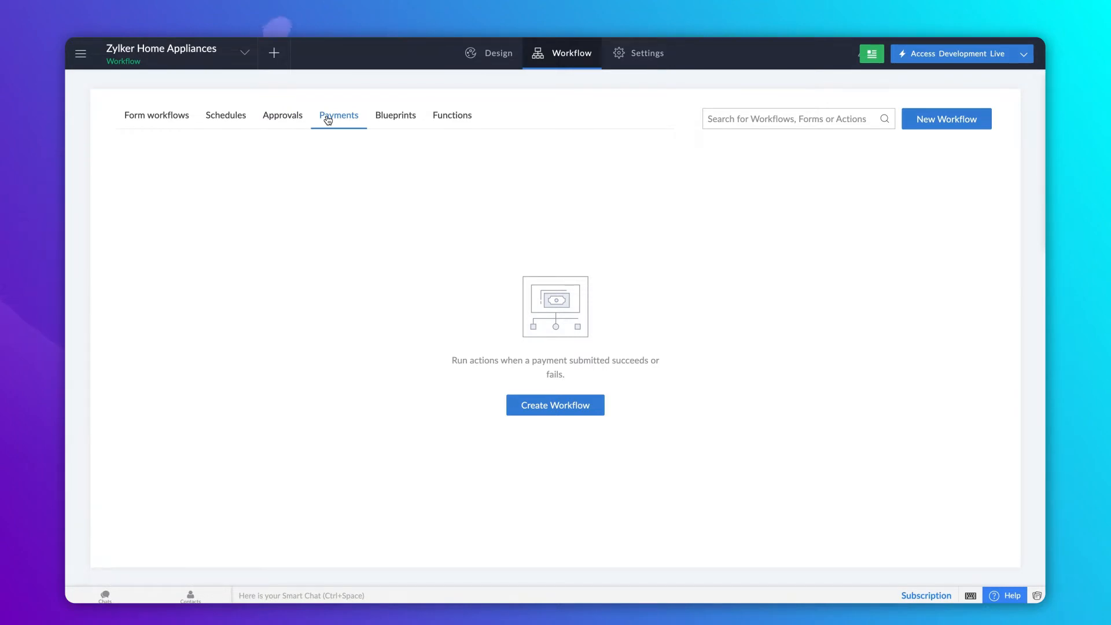
- Start a payment workflow and bring up the gateway list (Authorize.Net, PayPal, Stripe, Razorpay, Paytm)
click(530, 409)
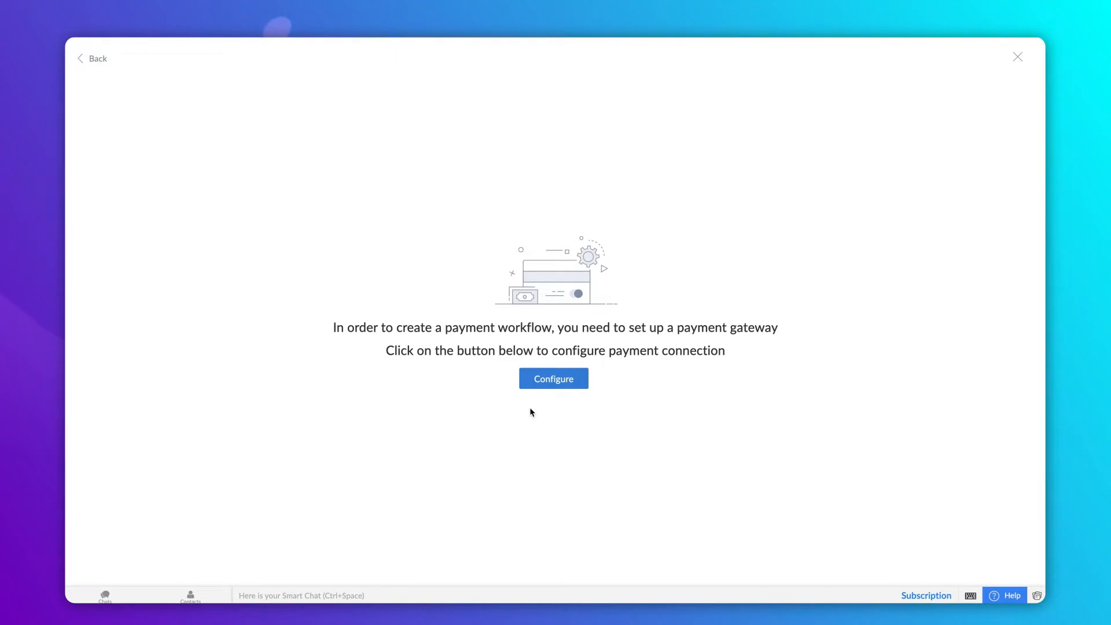
click(555, 378)
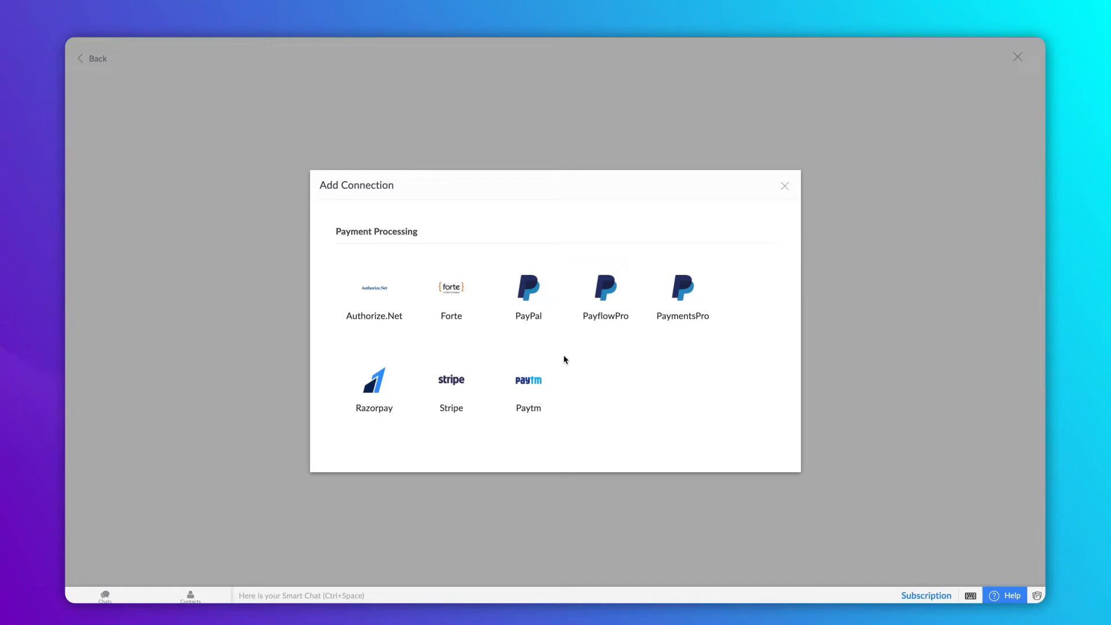
- Create an Authorize.Net connection named 'Payment Connection' and proceed to authorize it
click(388, 312)
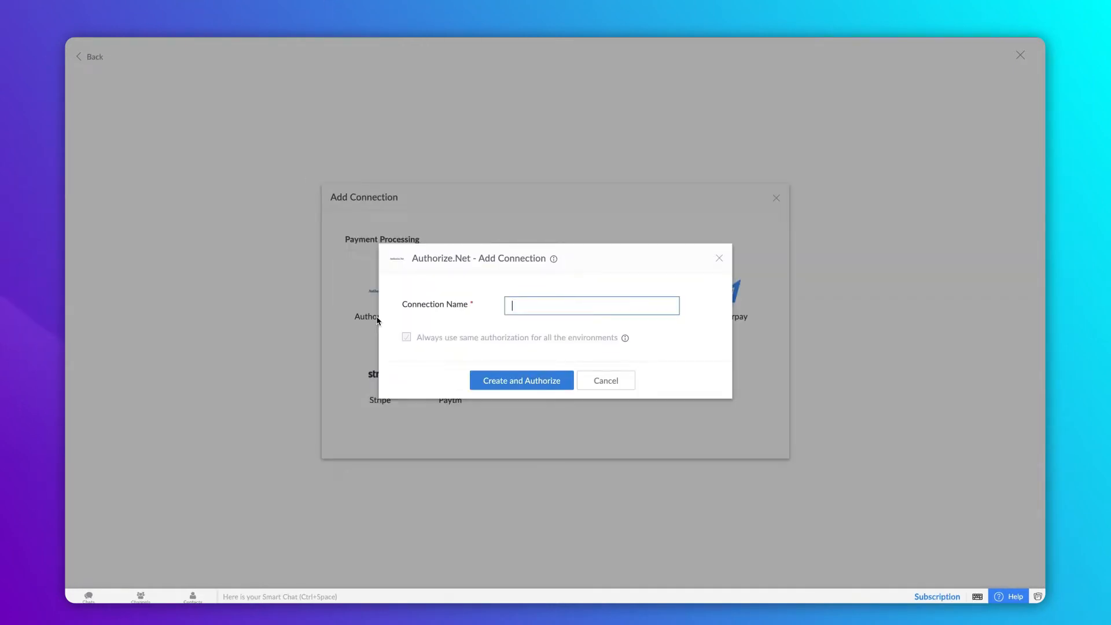
text(Payment Connection)
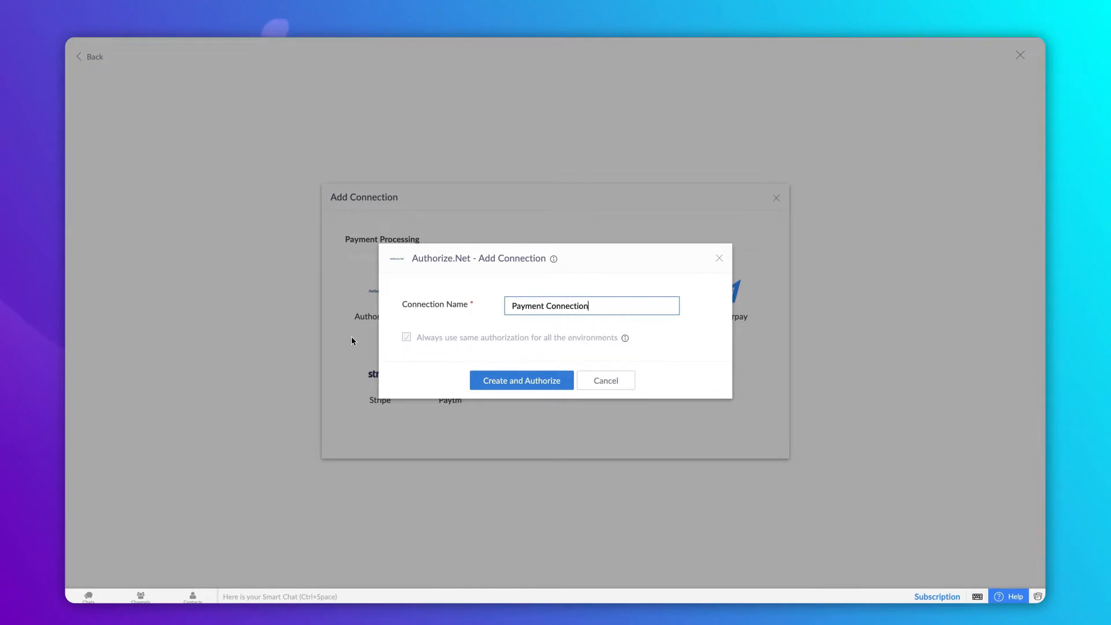
click(489, 380)
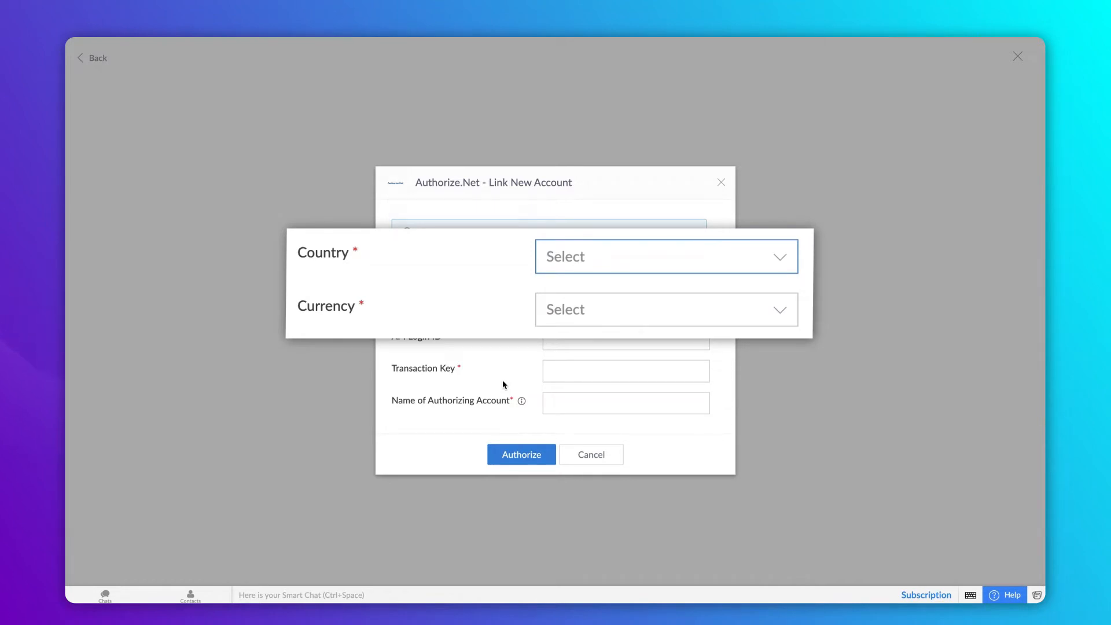
- Set the account's country to U.S.A and currency to USD - US Dollar
click(639, 269)
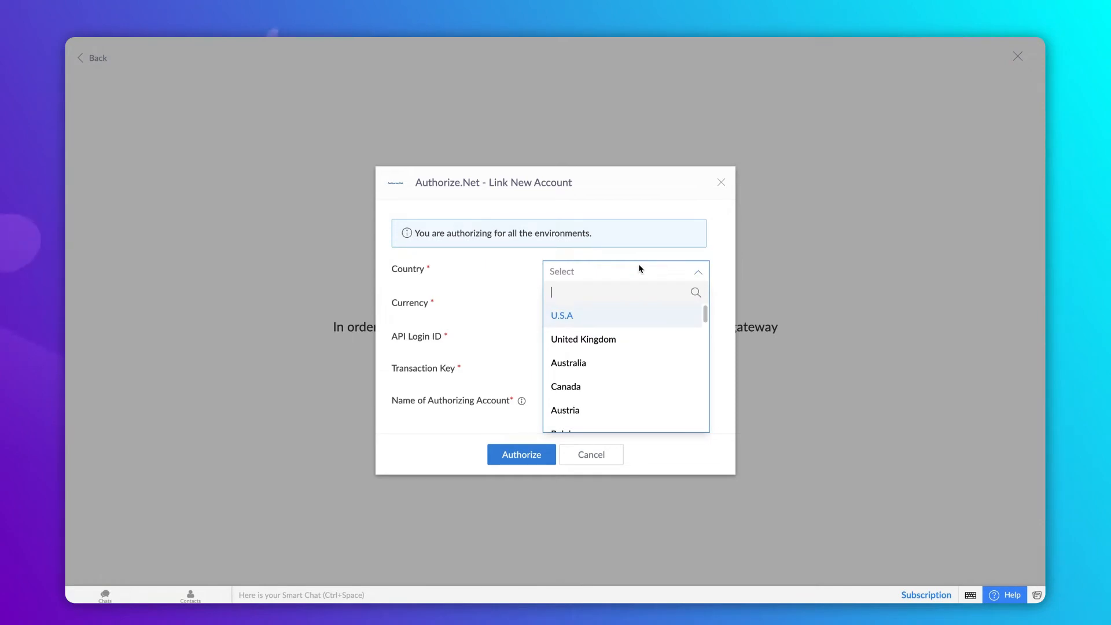
click(638, 269)
click(637, 305)
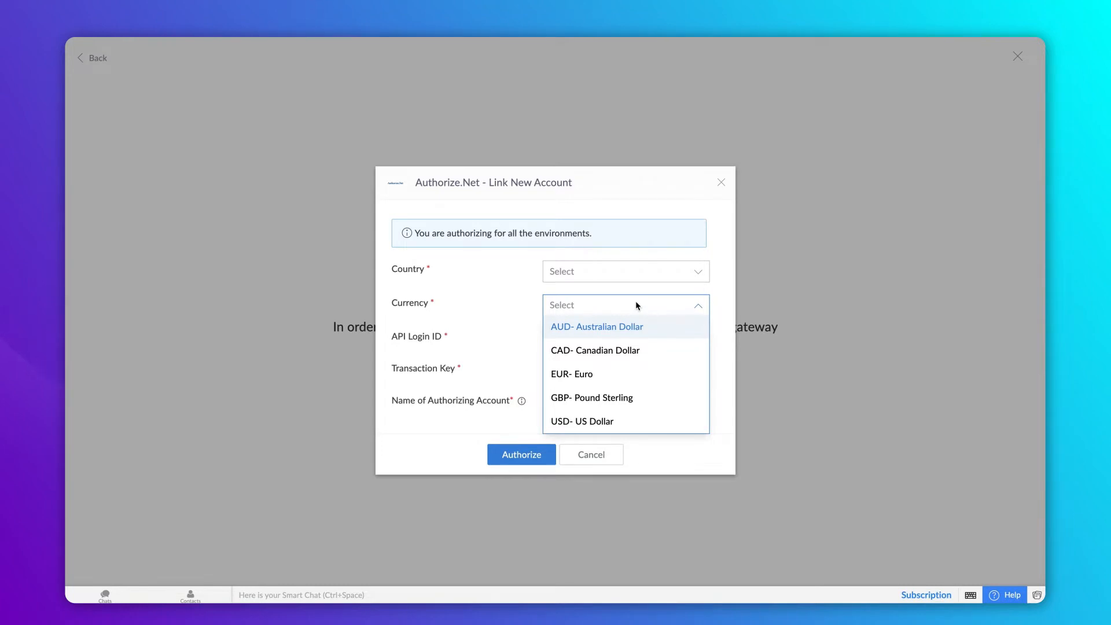
click(635, 305)
click(631, 269)
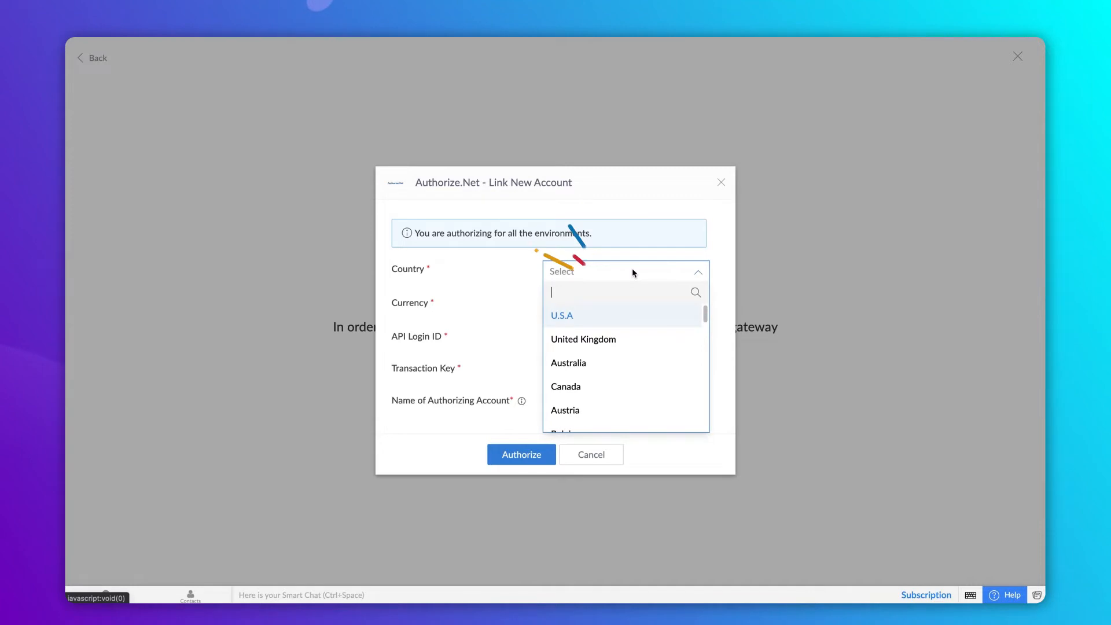
click(626, 316)
click(629, 311)
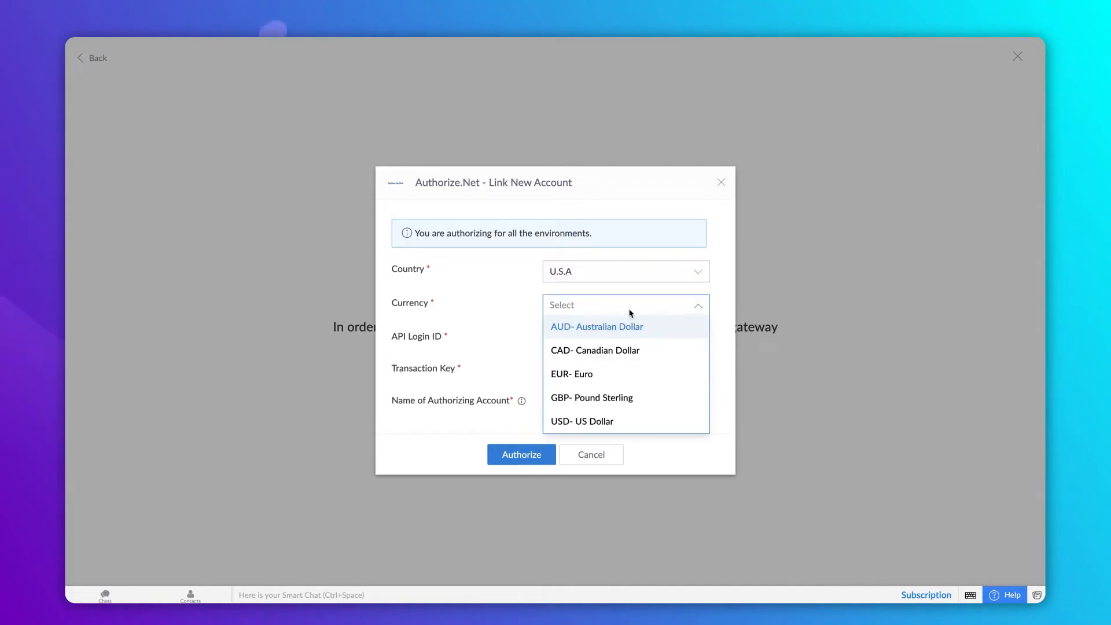
click(613, 421)
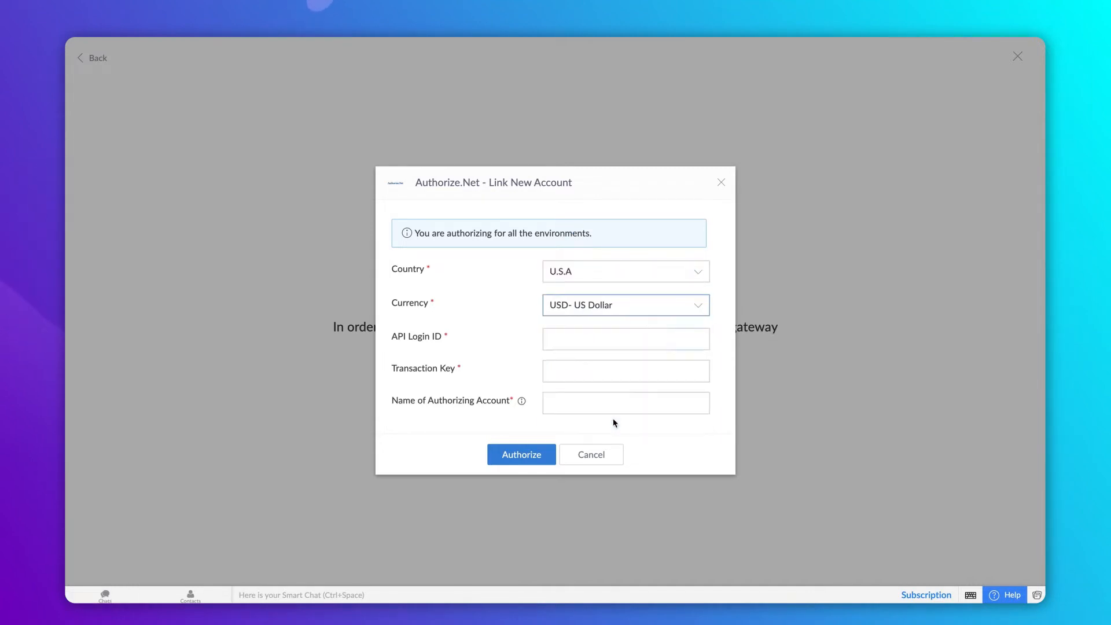
- Enter the Authorize.Net API login ID and the transaction key
click(618, 337)
text(5GW74WhZL)
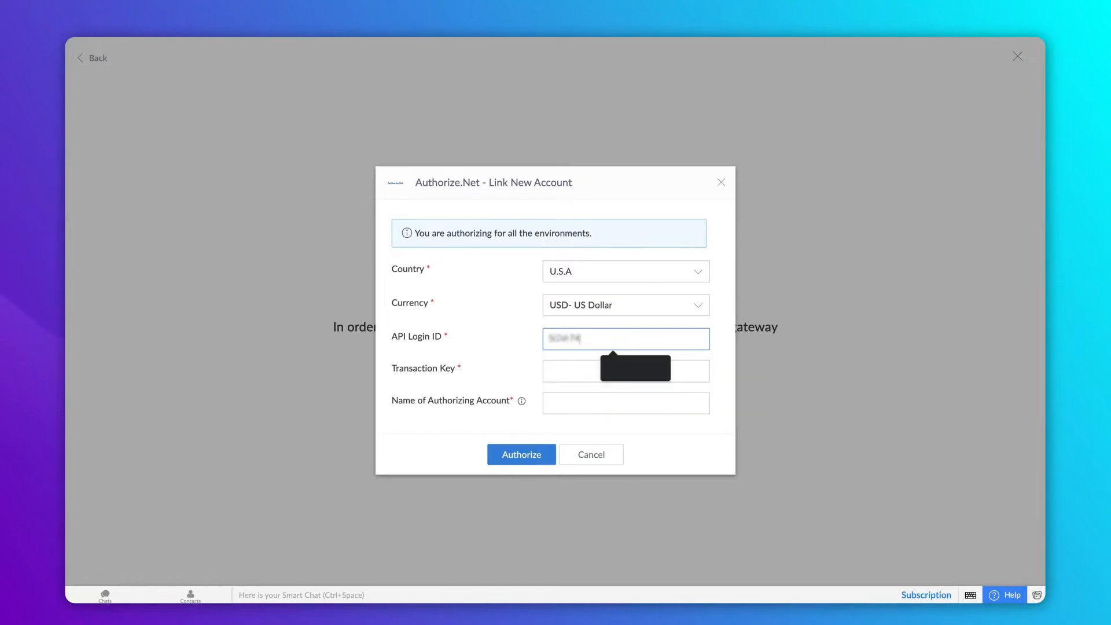
key(Tab)
text(••••••••••••••••)
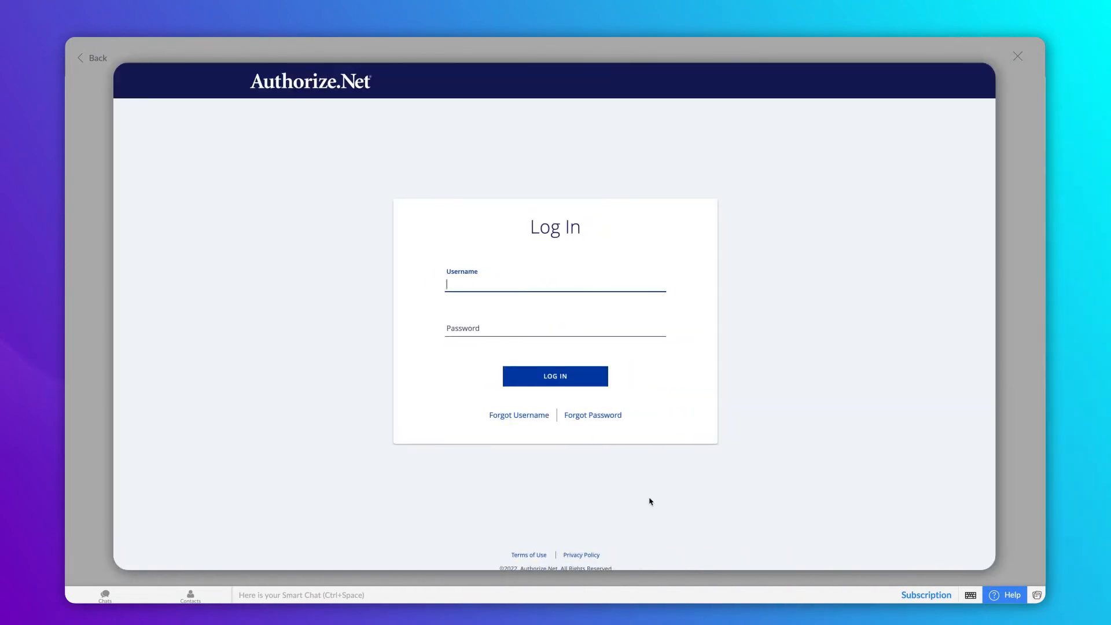
- Log in to the Authorize.Net merchant account and open Settings > API Credentials & Keys
key(Tab)
text(••••••••••••••••)
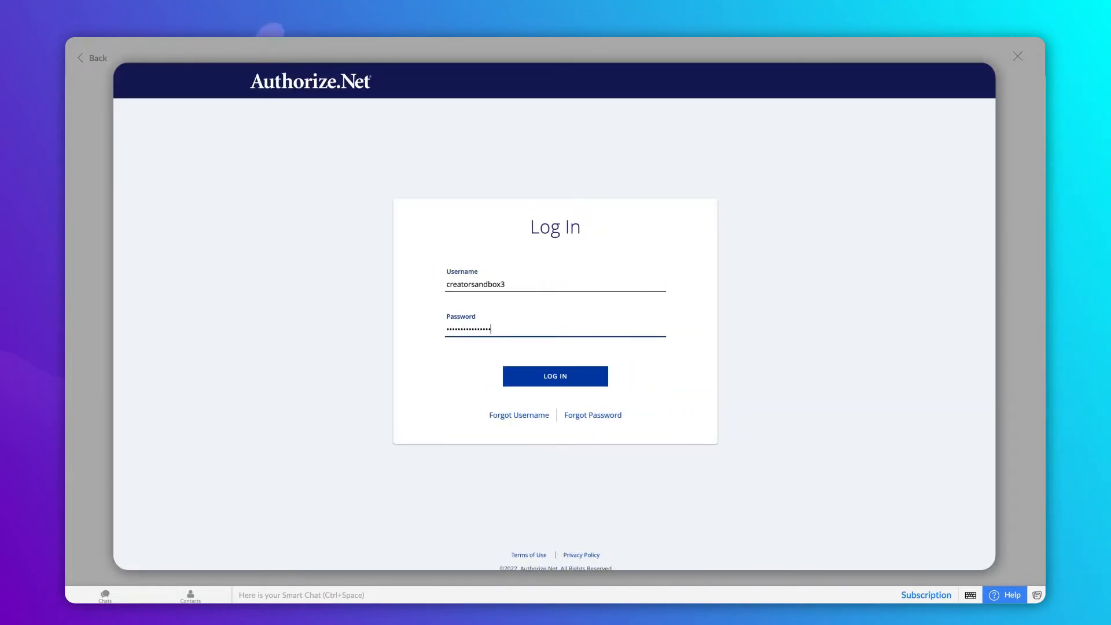
click(593, 383)
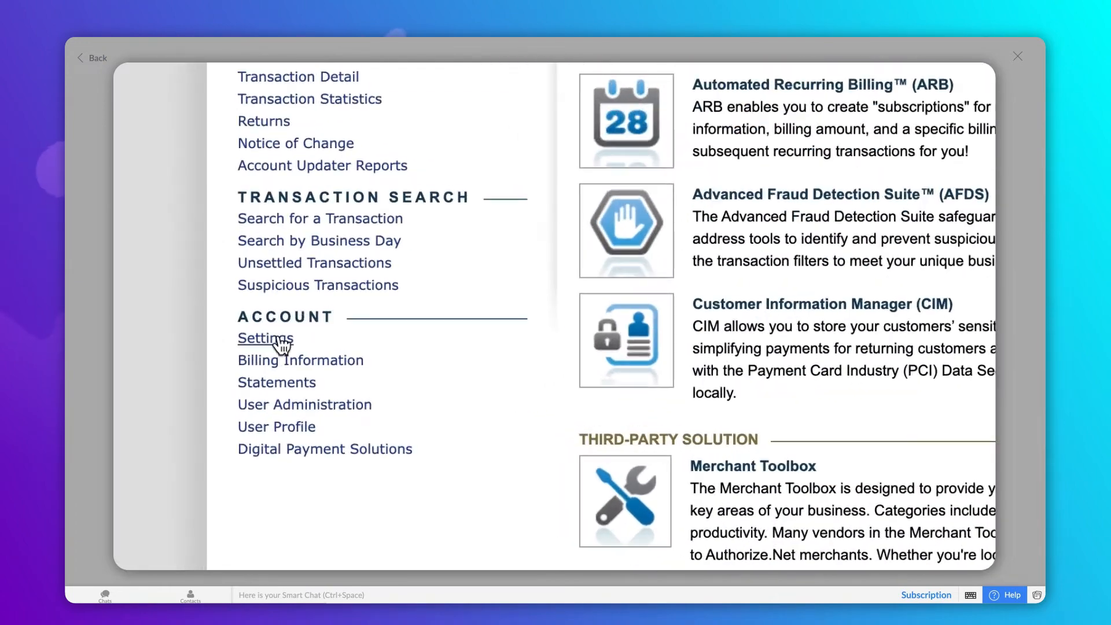
click(275, 340)
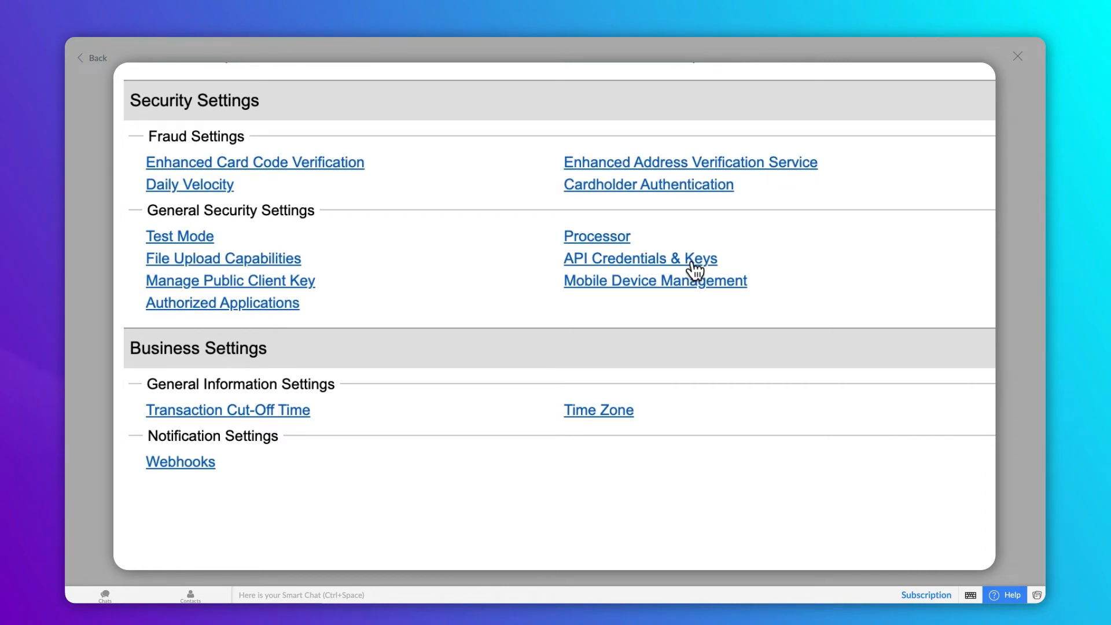
click(690, 263)
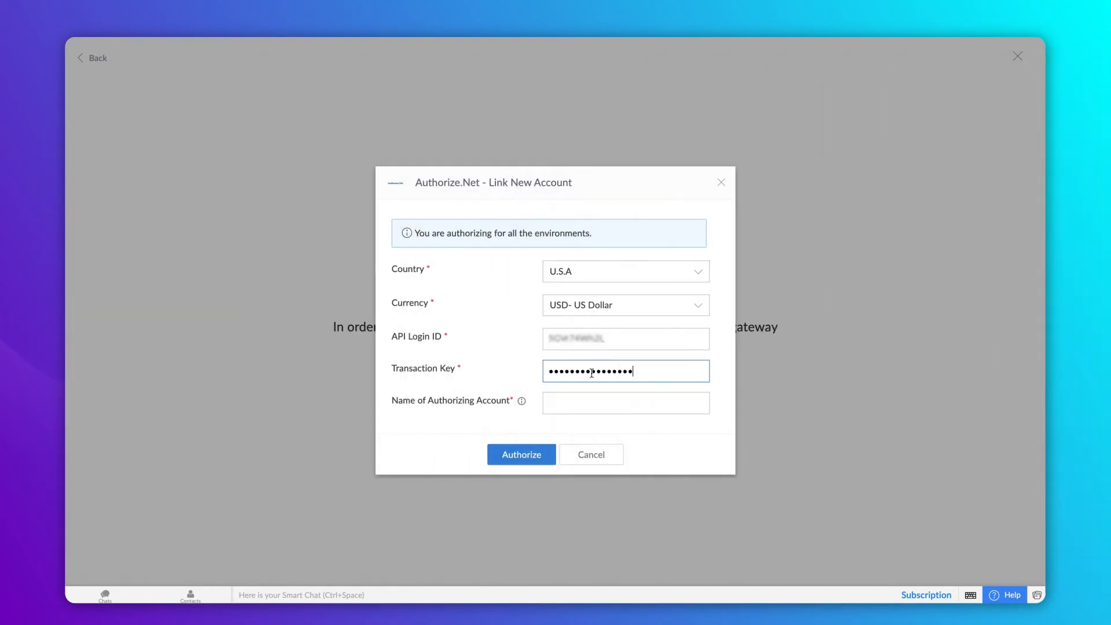
- Name the authorizing account 'Zylker' and authorize it, activating the ZHA Payment connection
click(575, 405)
text(Zylker)
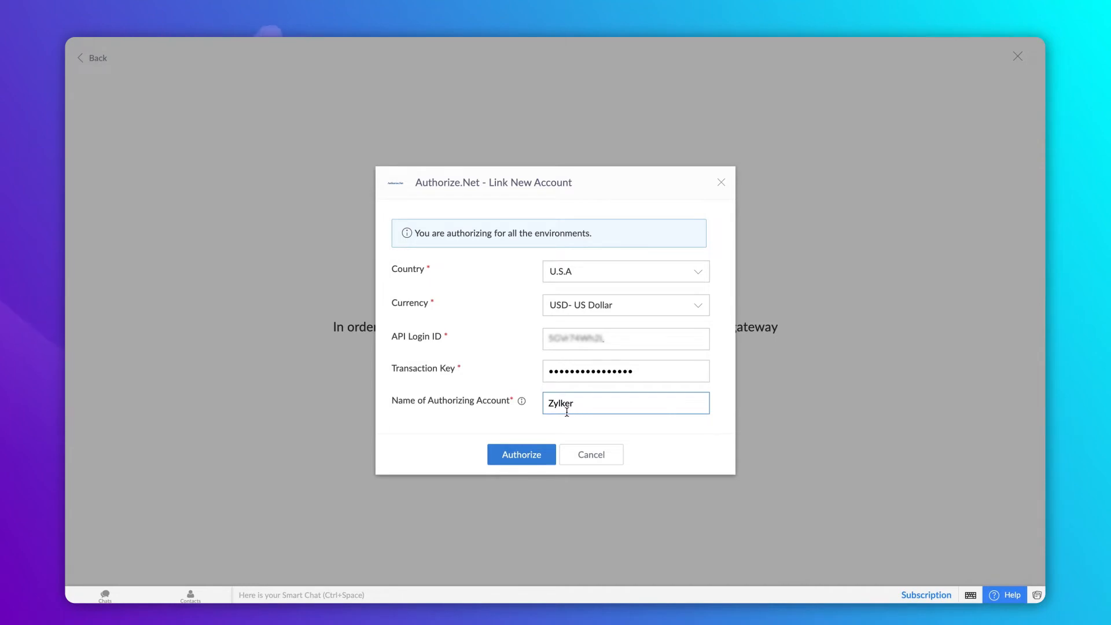
click(527, 463)
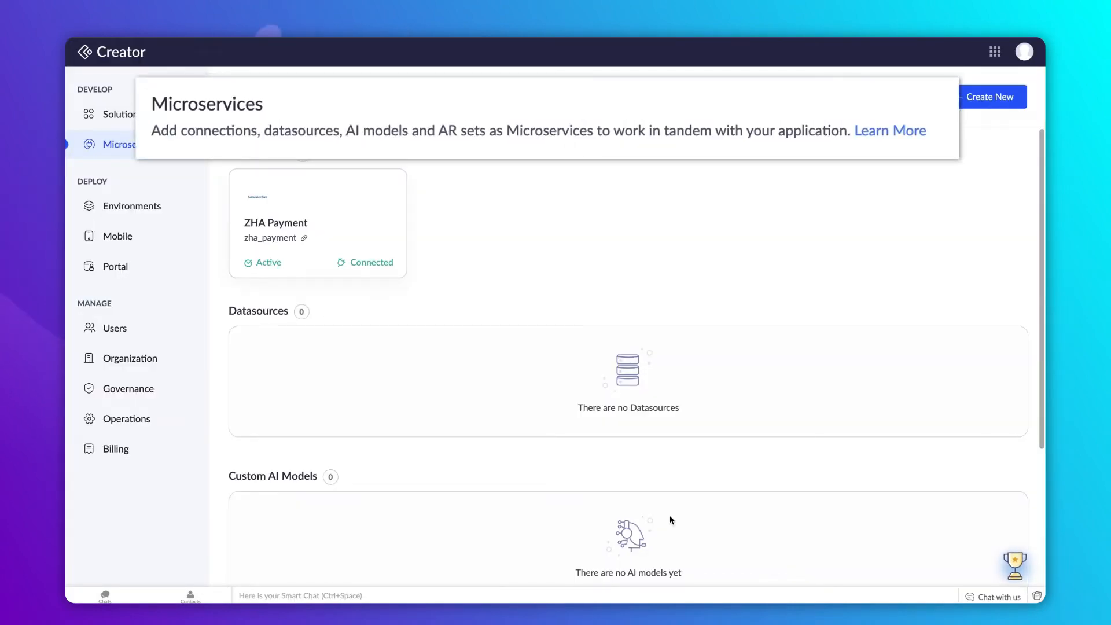
- View the ZHA Payment connection details, then return to the payment workflow setup screen
click(321, 244)
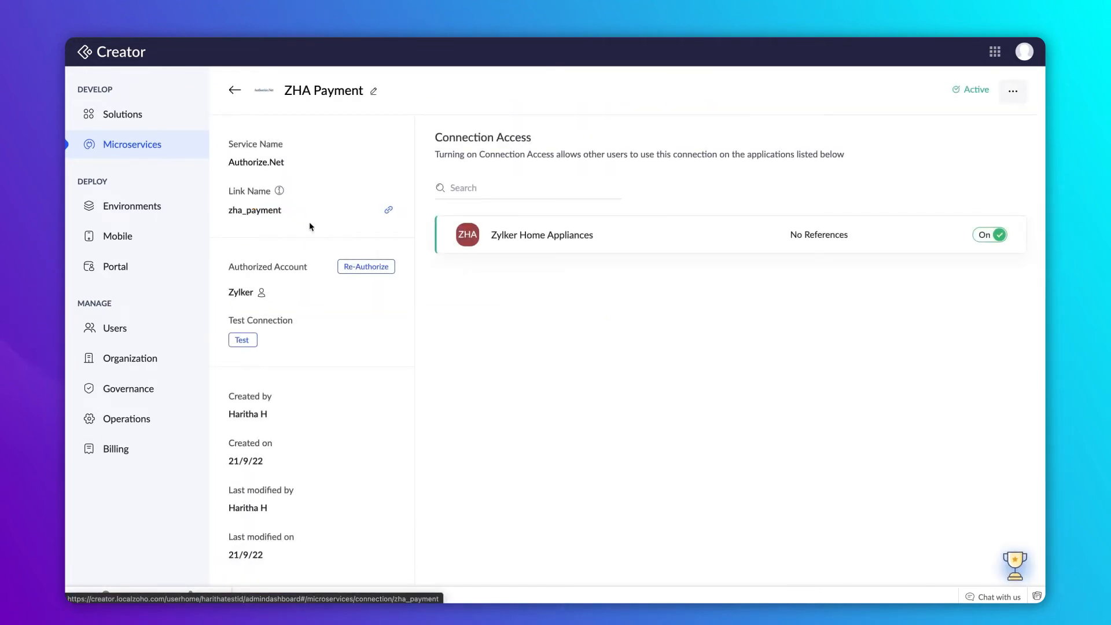
click(234, 90)
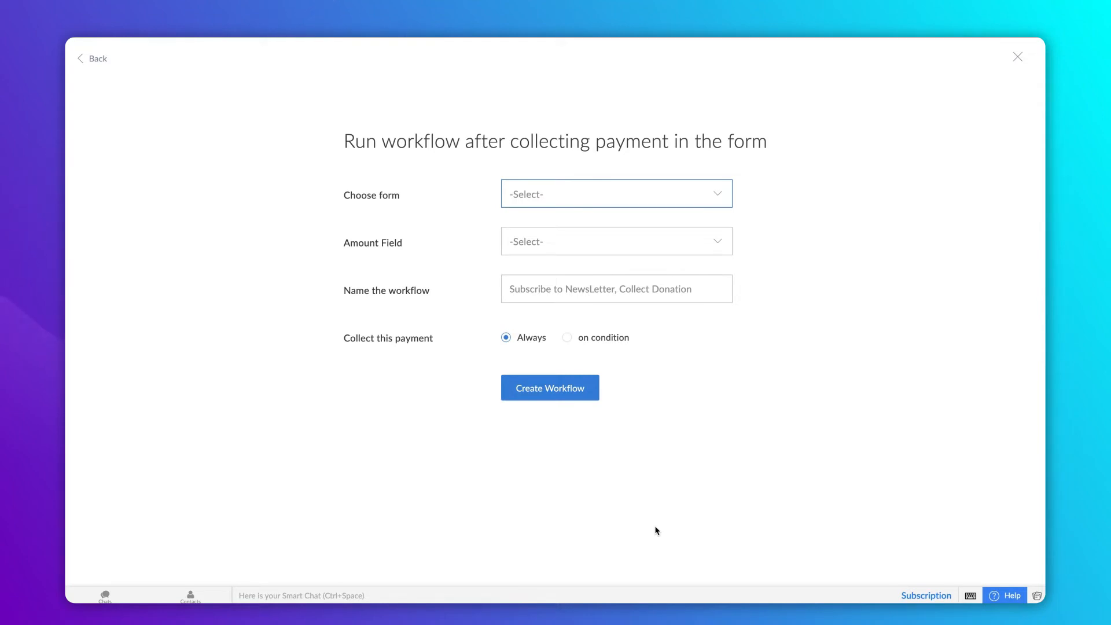
- Select the Order form and use Grand Total as the payment amount
click(655, 193)
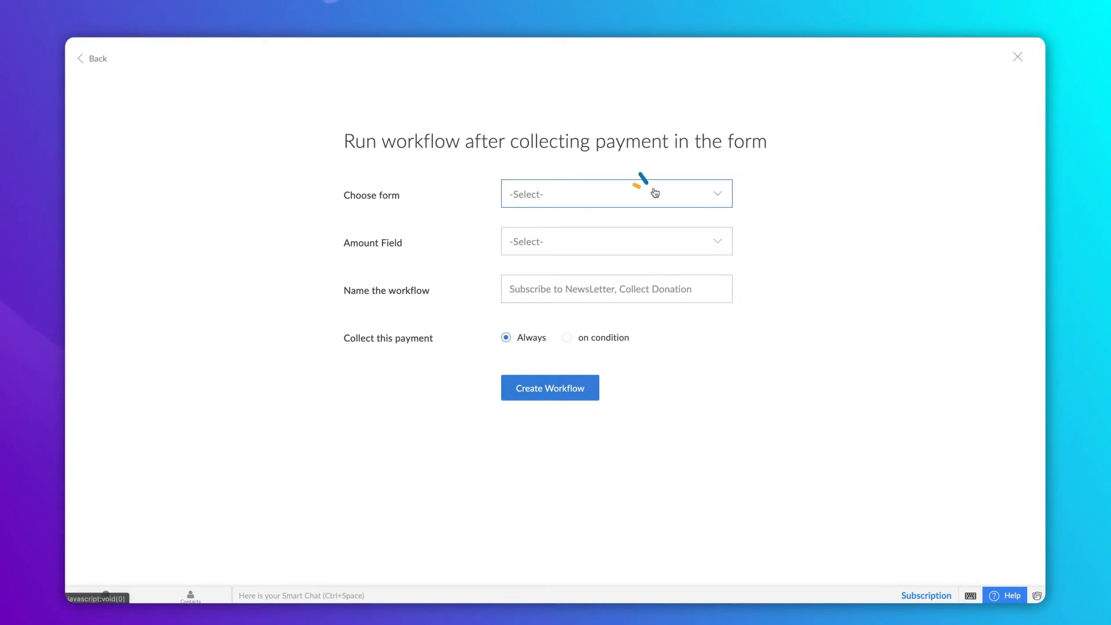
click(648, 263)
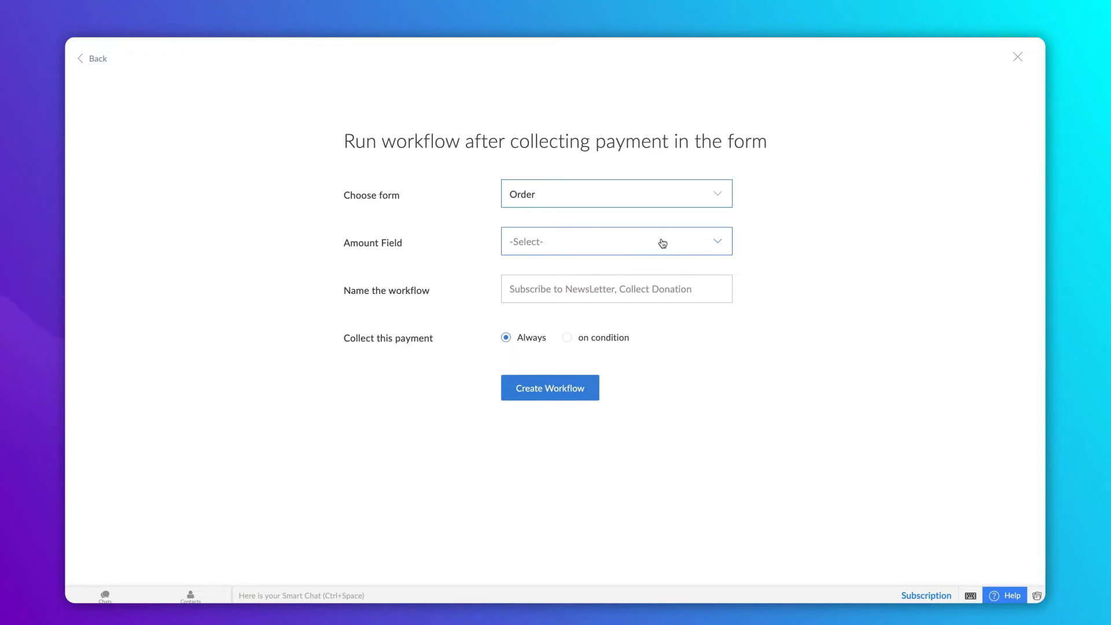
click(661, 240)
click(656, 267)
- Name the workflow 'Online Transaction' and choose to collect payment on condition
click(651, 285)
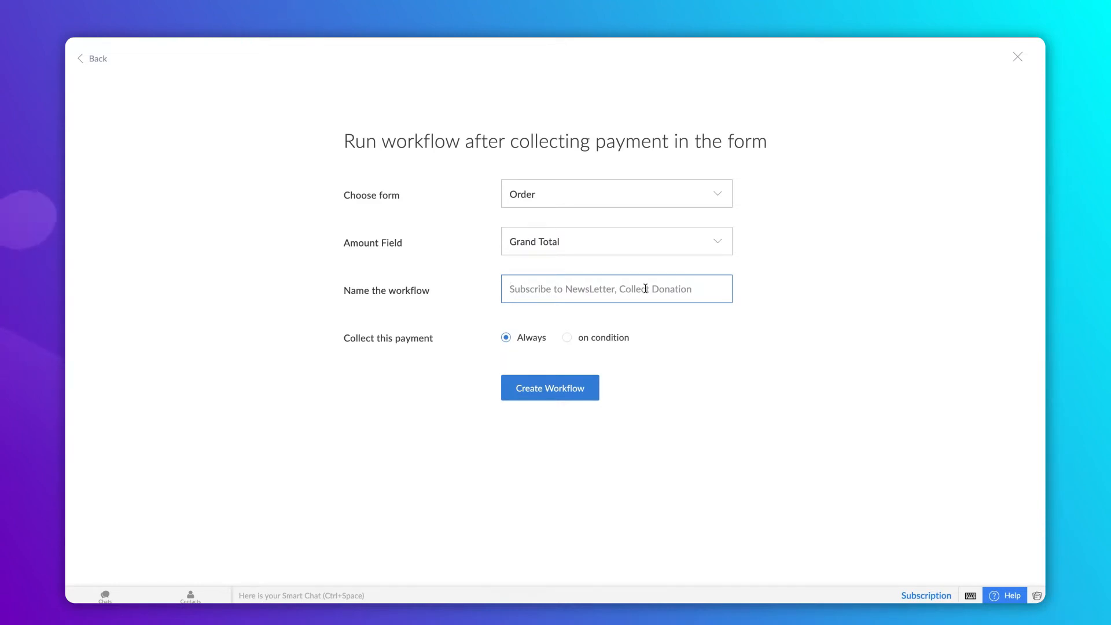
text(Online Transaction)
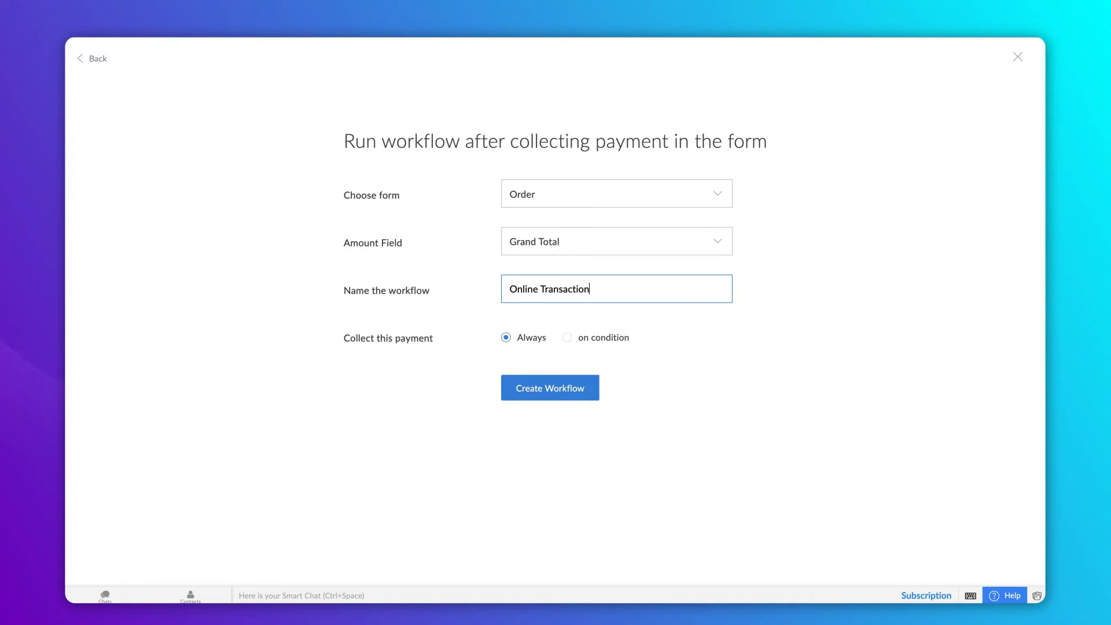
click(695, 322)
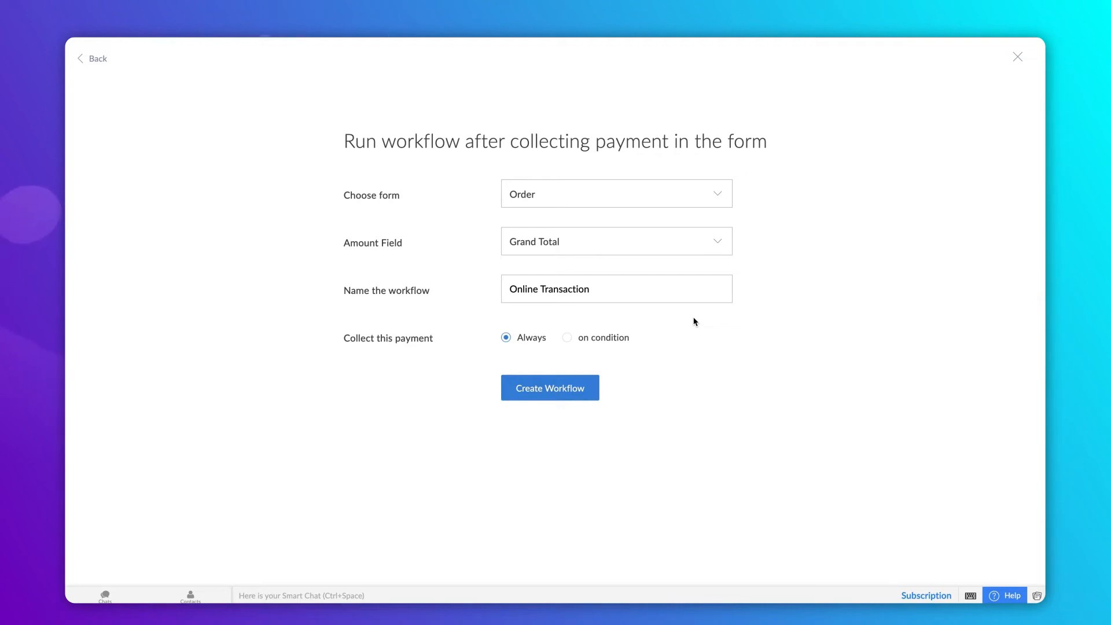
click(569, 339)
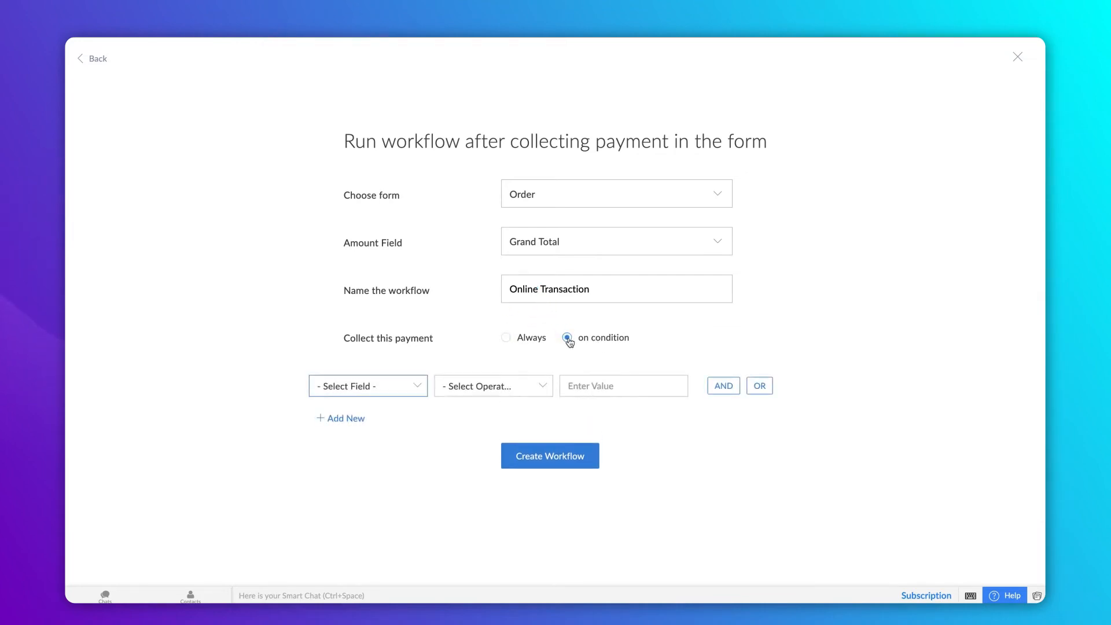
- Add the condition Mode of Payment equals Online Payment and create the workflow
click(371, 393)
scroll(376, 486, down, 1)
click(375, 504)
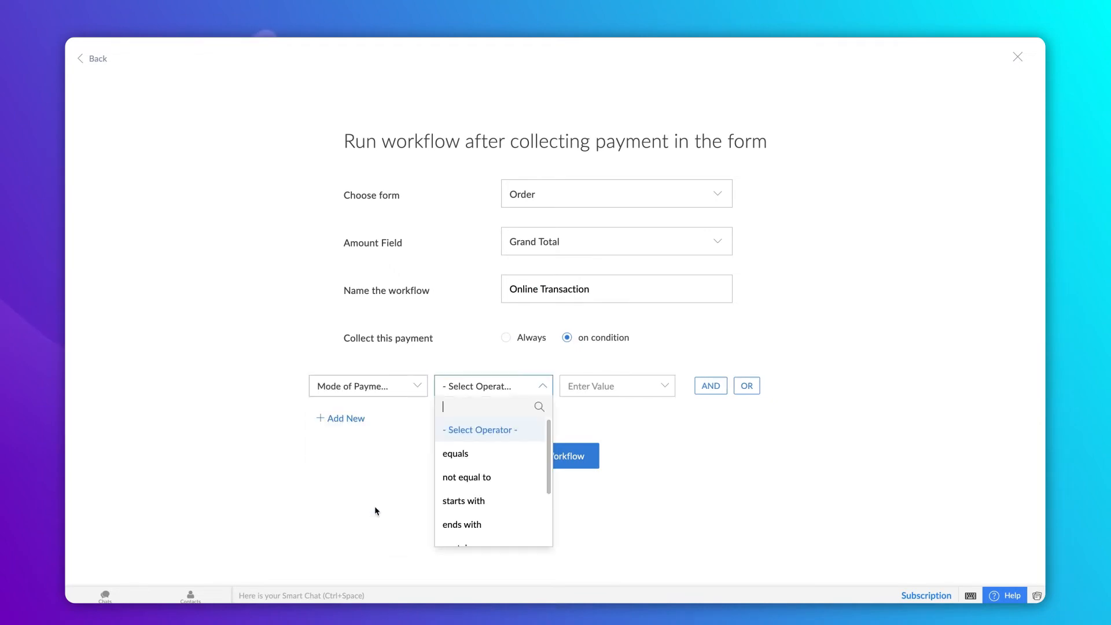
click(460, 455)
click(596, 462)
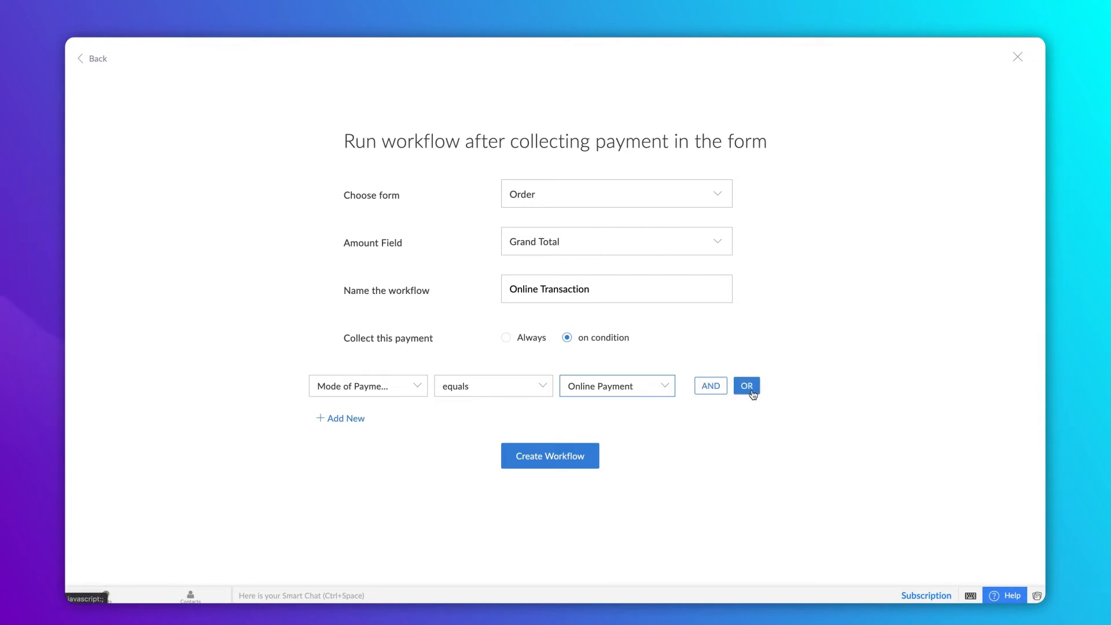
click(589, 455)
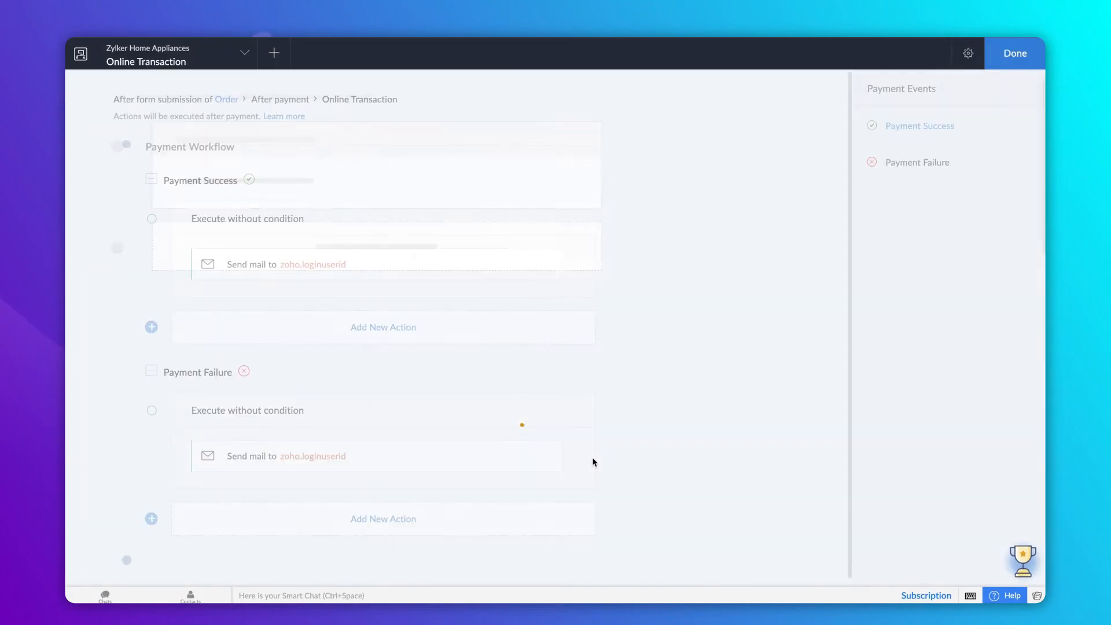
- Edit the Payment Success branch's 'Send mail to' action through its pencil icon
mouse_move(534, 273)
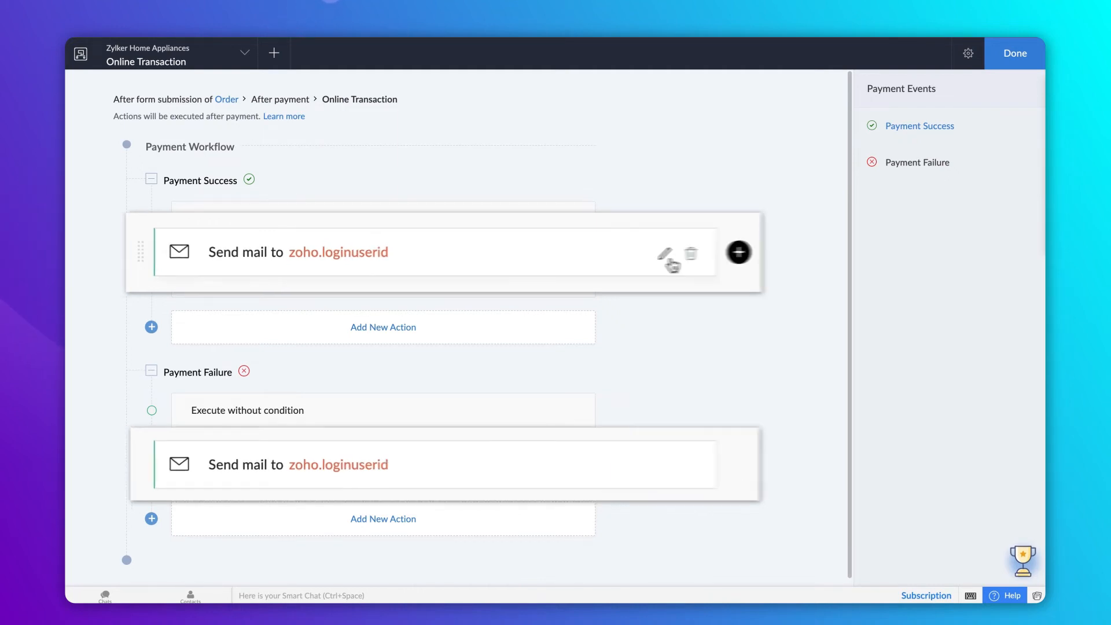
click(680, 253)
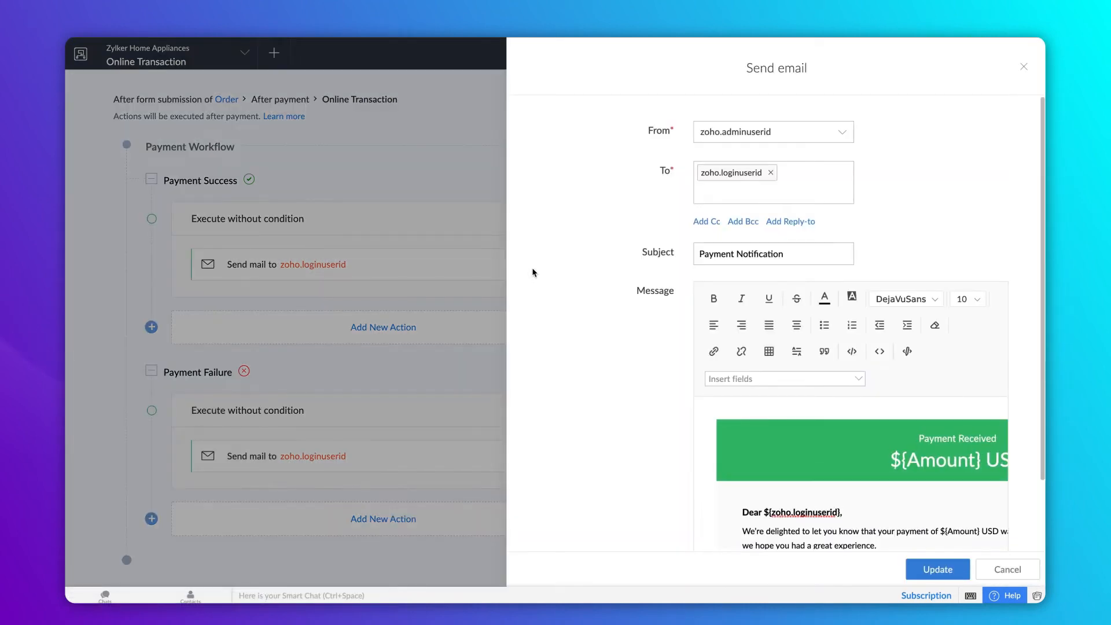
- Replace the email recipient with the order's Email field
click(770, 172)
click(770, 172)
click(764, 288)
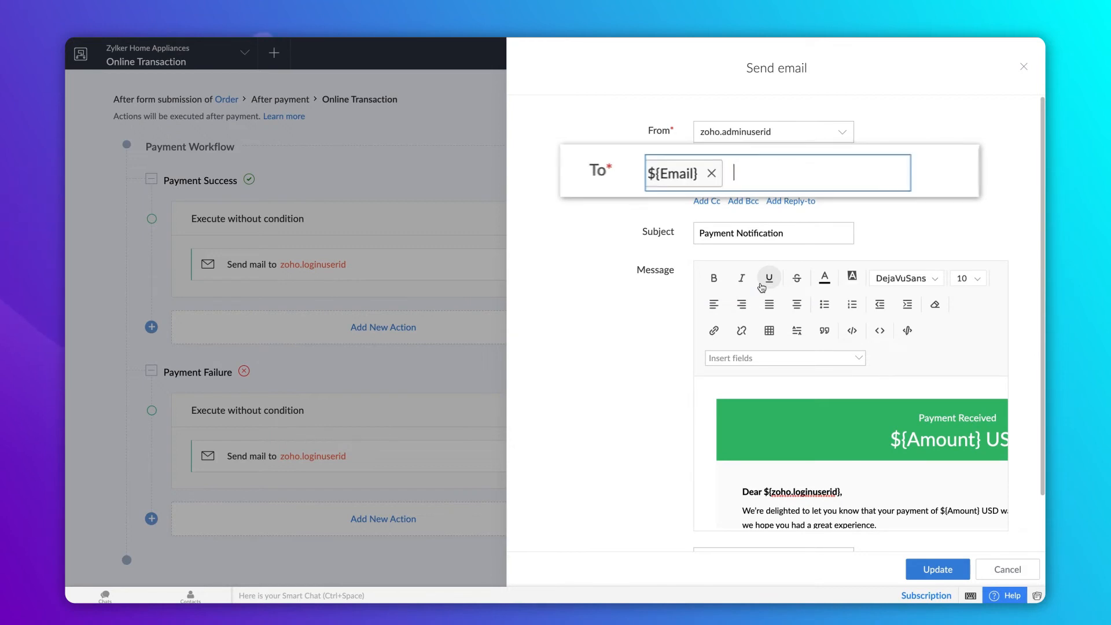
- Replace the greeting variable with the inserted Name field
scroll(765, 368, down, 1)
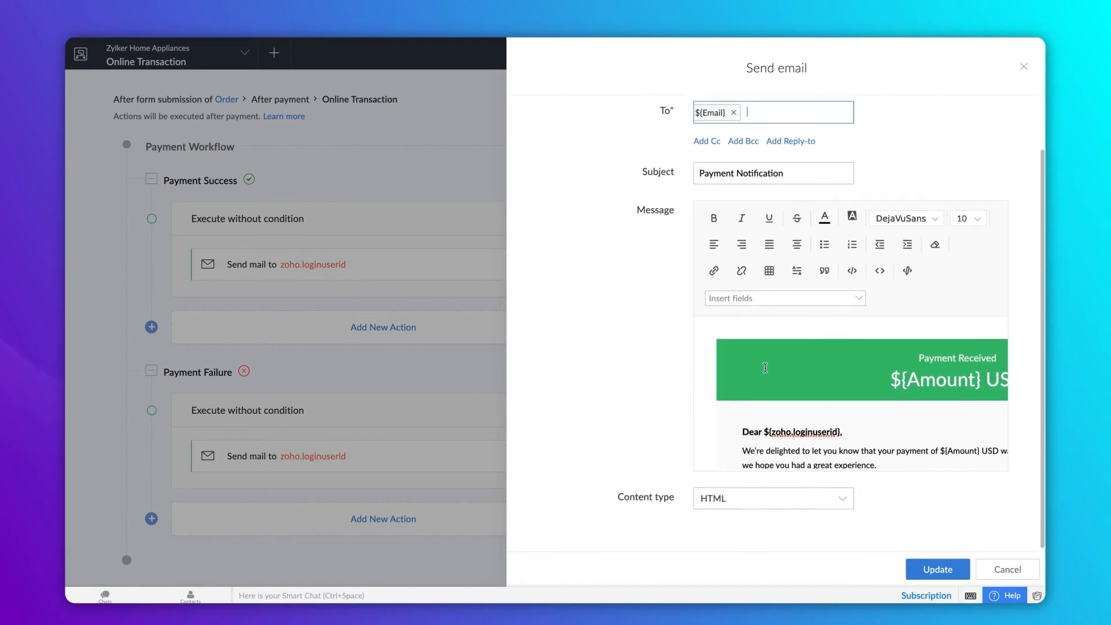
scroll(776, 439, down, 1)
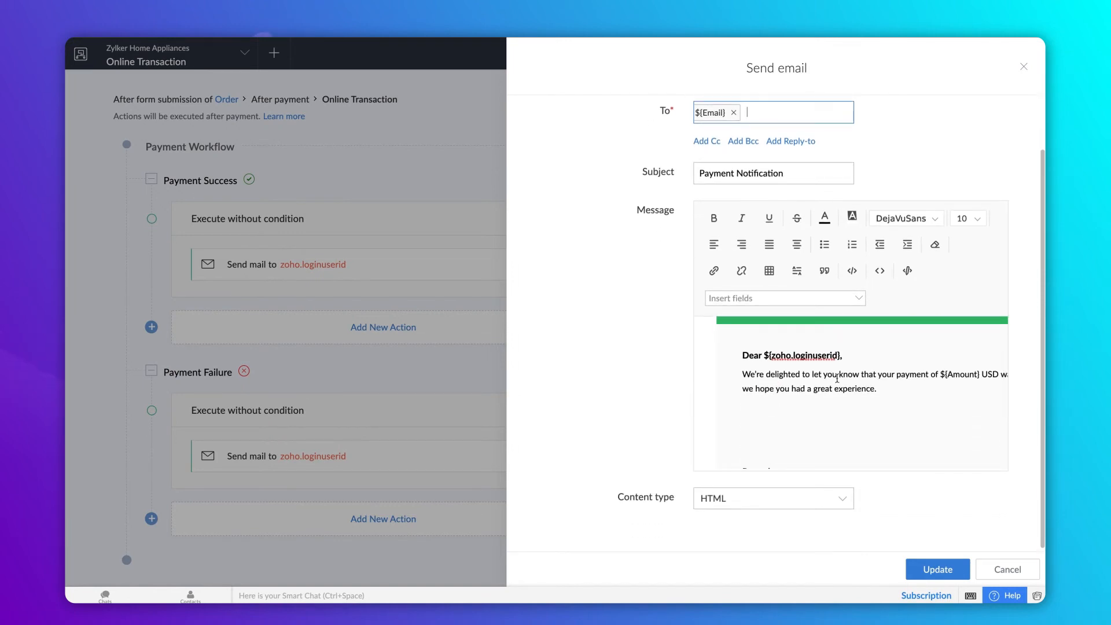
click(842, 355)
key(BackSpace)
key(BackSpace)
key(BackSpace)
key(BackSpace)
key(BackSpace)
key(BackSpace)
key(BackSpace)
key(BackSpace)
key(BackSpace)
key(BackSpace)
key(BackSpace)
key(BackSpace)
key(BackSpace)
key(BackSpace)
key(BackSpace)
key(BackSpace)
key(BackSpace)
key(BackSpace)
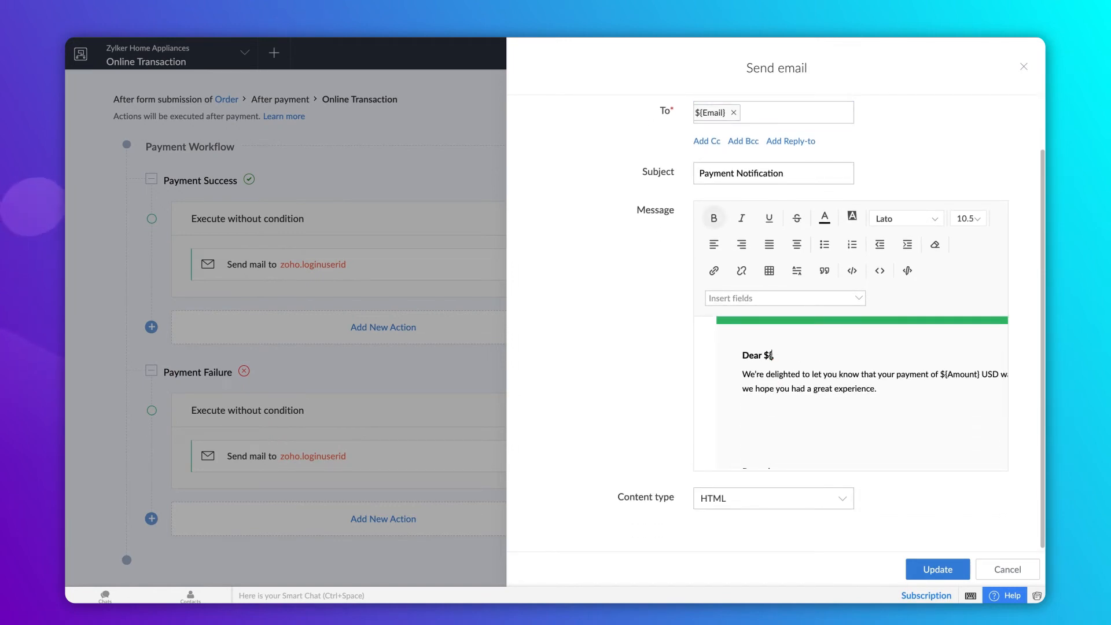
click(848, 299)
scroll(831, 404, down, 8)
scroll(832, 404, down, 4)
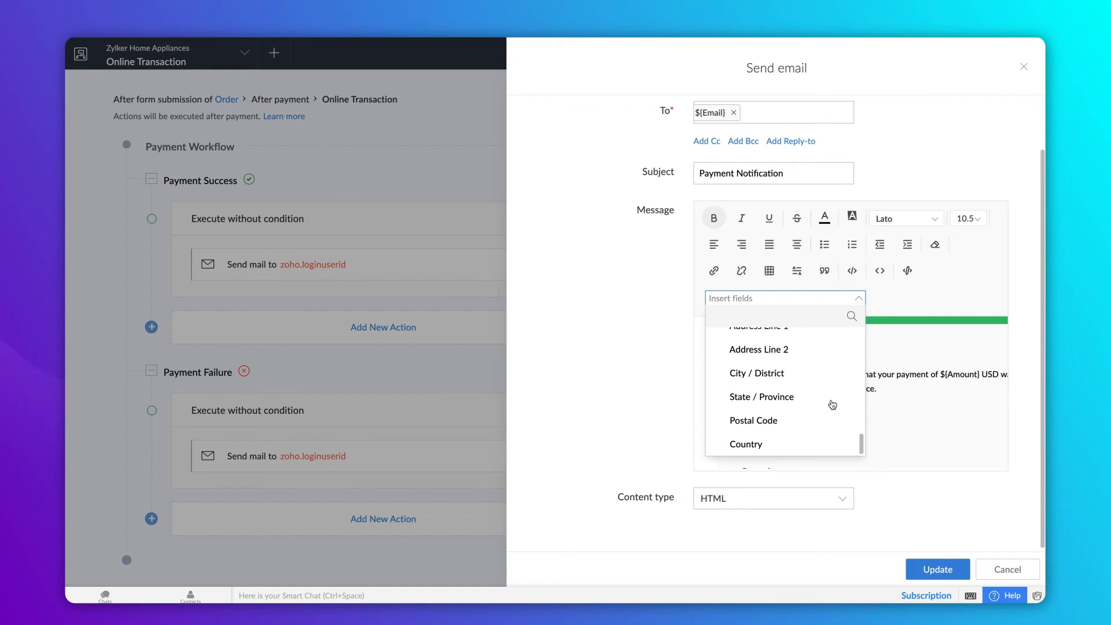
scroll(832, 405, up, 6)
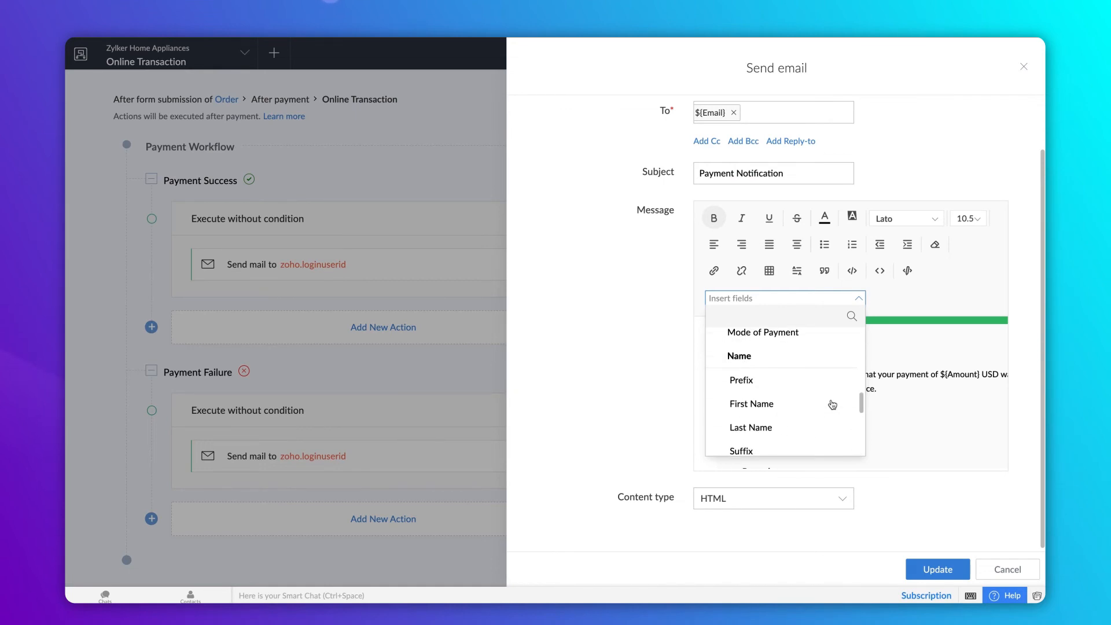
click(826, 368)
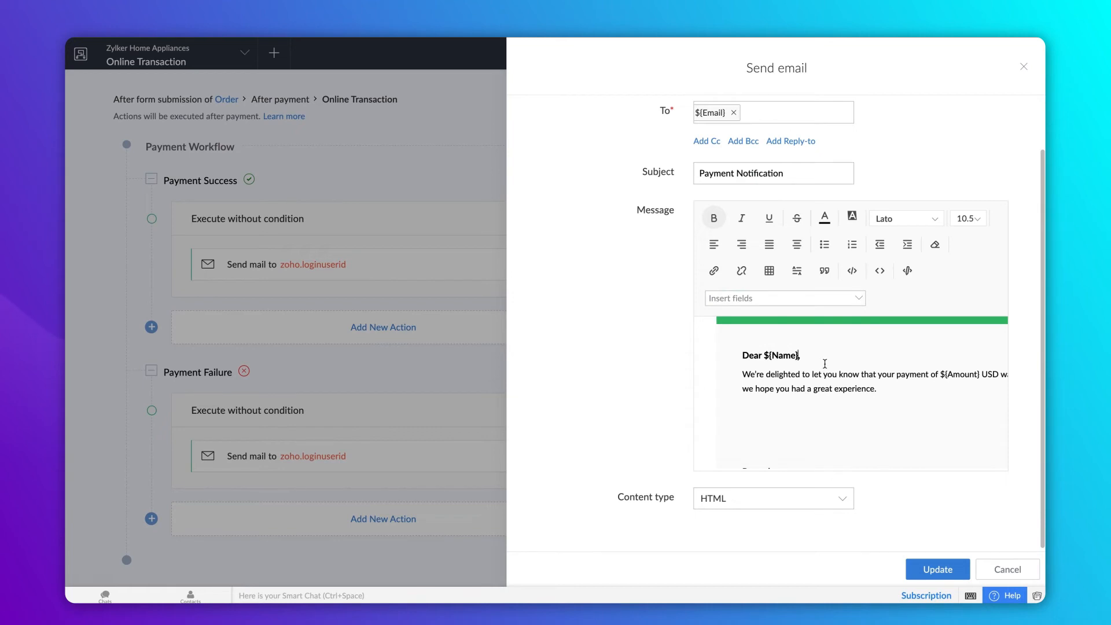
- Replace the admin signature variable under Regards with 'Zylker Home Appliances'
scroll(820, 410, down, 2)
click(827, 409)
key(BackSpace)
key(BackSpace)
key(BackSpace)
key(BackSpace)
key(BackSpace)
key(BackSpace)
key(BackSpace)
key(BackSpace)
key(BackSpace)
key(BackSpace)
key(BackSpace)
key(BackSpace)
key(BackSpace)
key(BackSpace)
key(BackSpace)
key(BackSpace)
key(BackSpace)
key(BackSpace)
key(BackSpace)
text(Zylker Home Appliances)
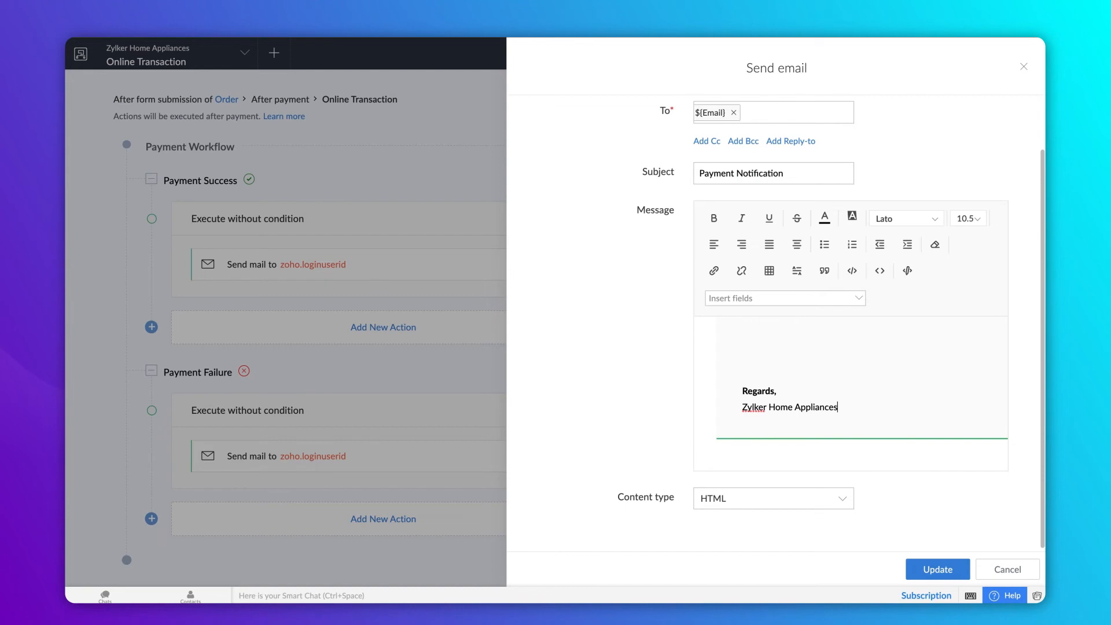
scroll(913, 492, down, 1)
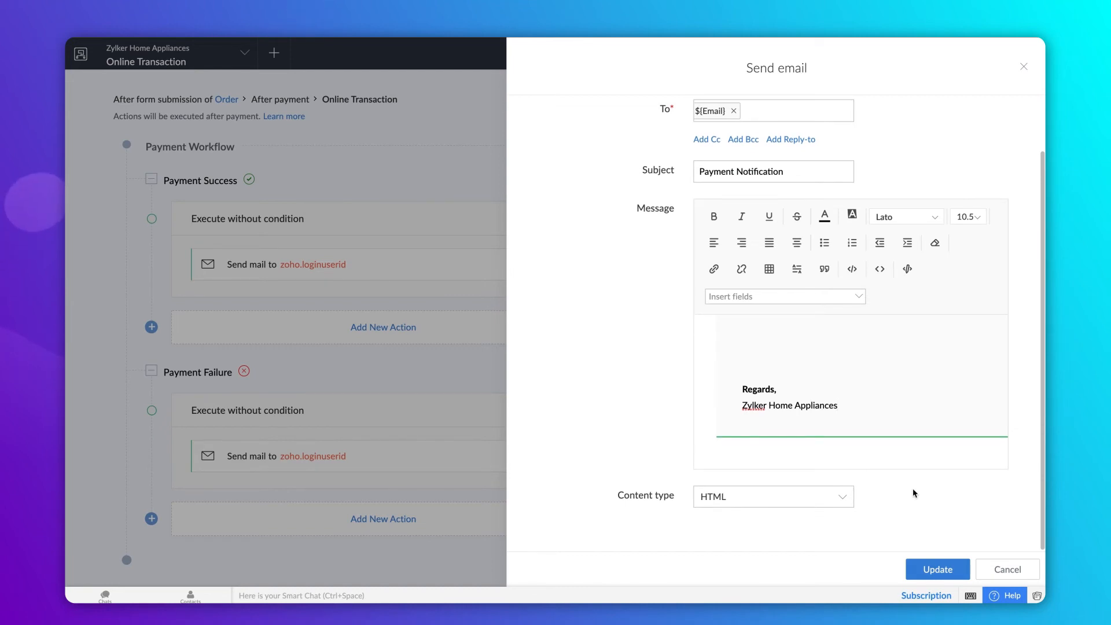
- Save the Payment Success email to ${Email} and start adding another success-branch action
click(936, 568)
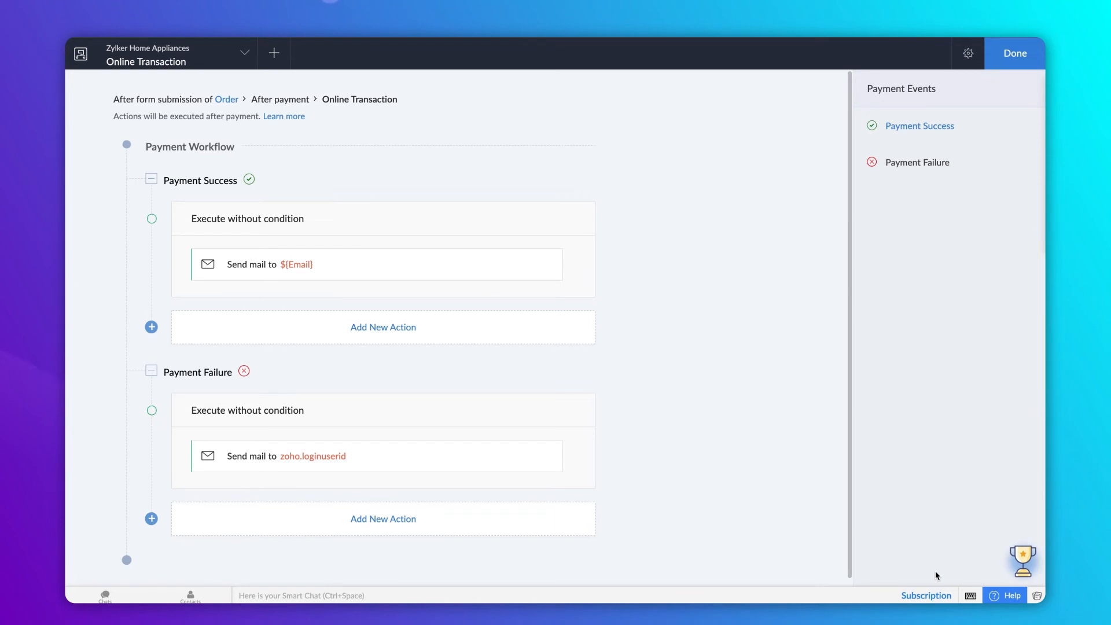
click(558, 343)
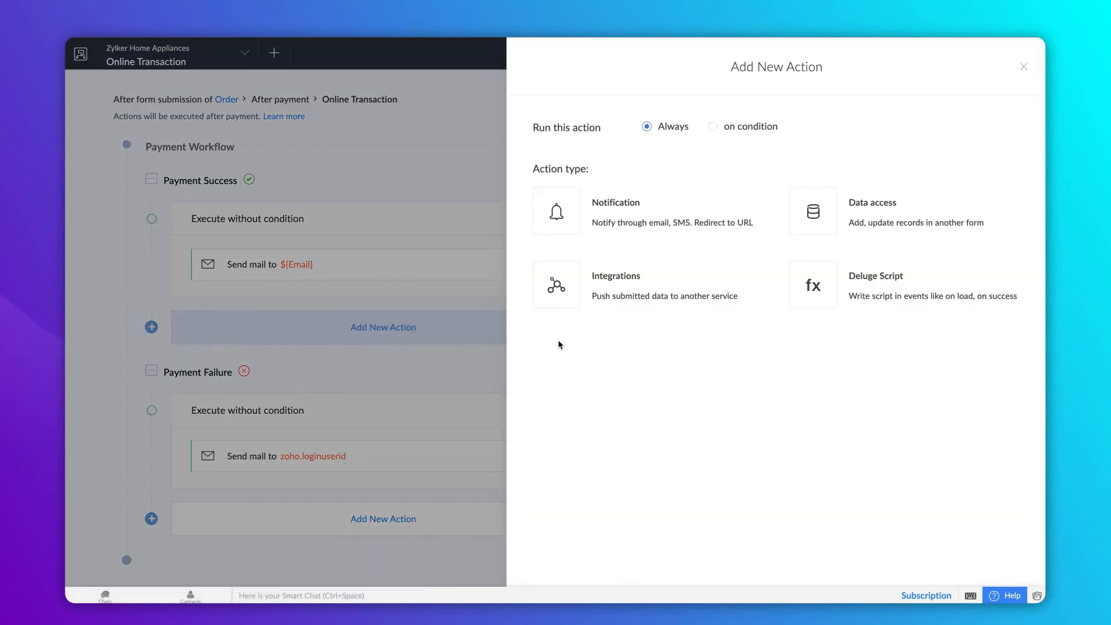
click(624, 206)
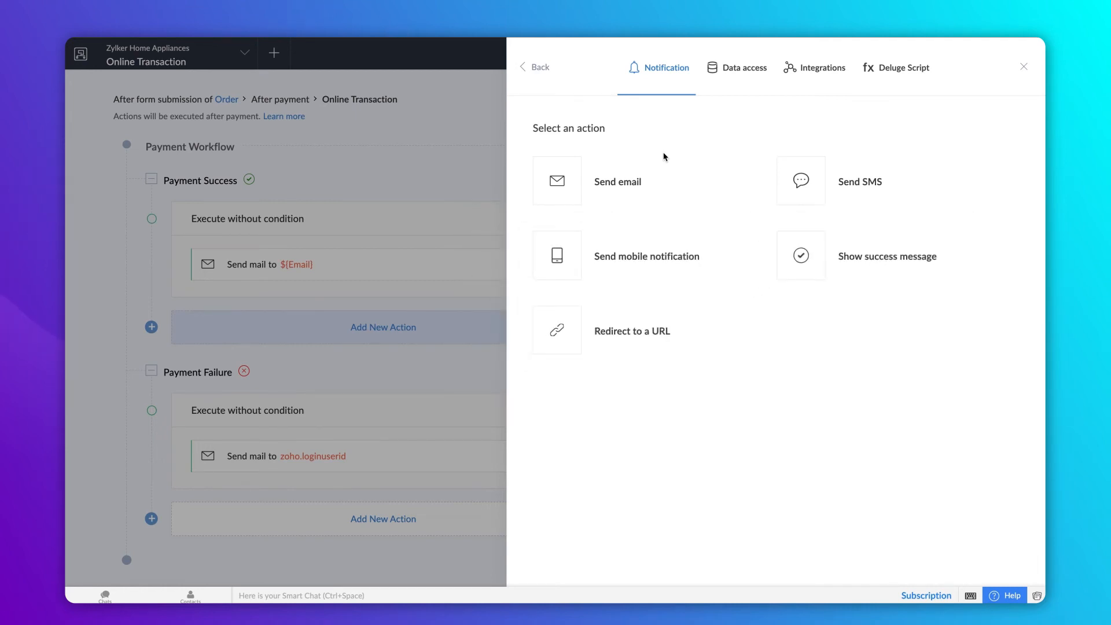
- Browse the record data, integration and Deluge Script action types, then cancel the empty script editor
click(719, 75)
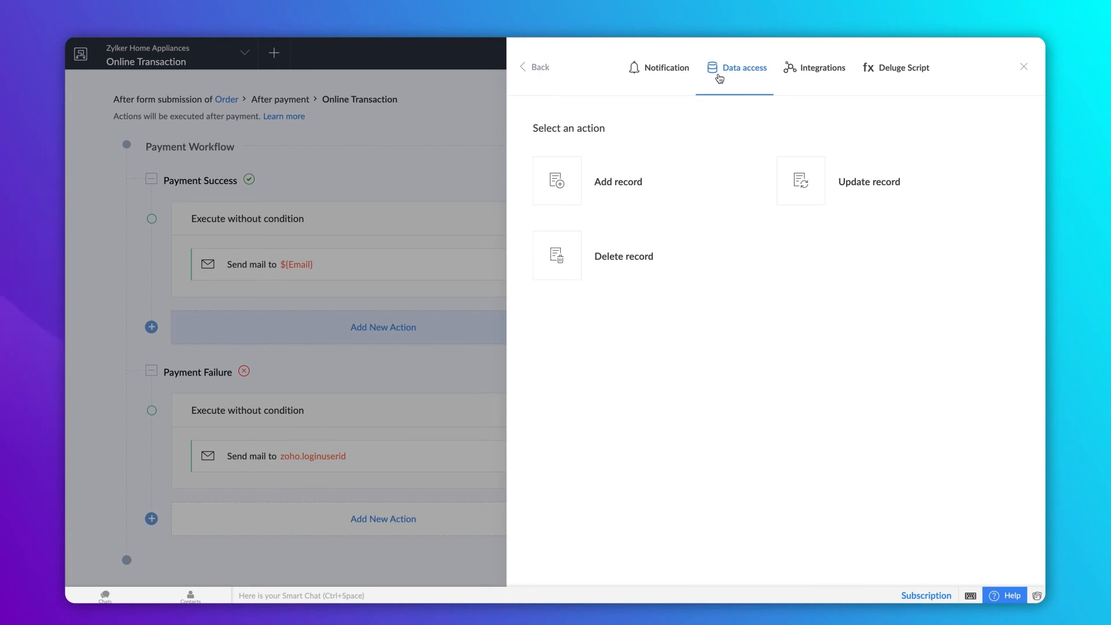
click(800, 66)
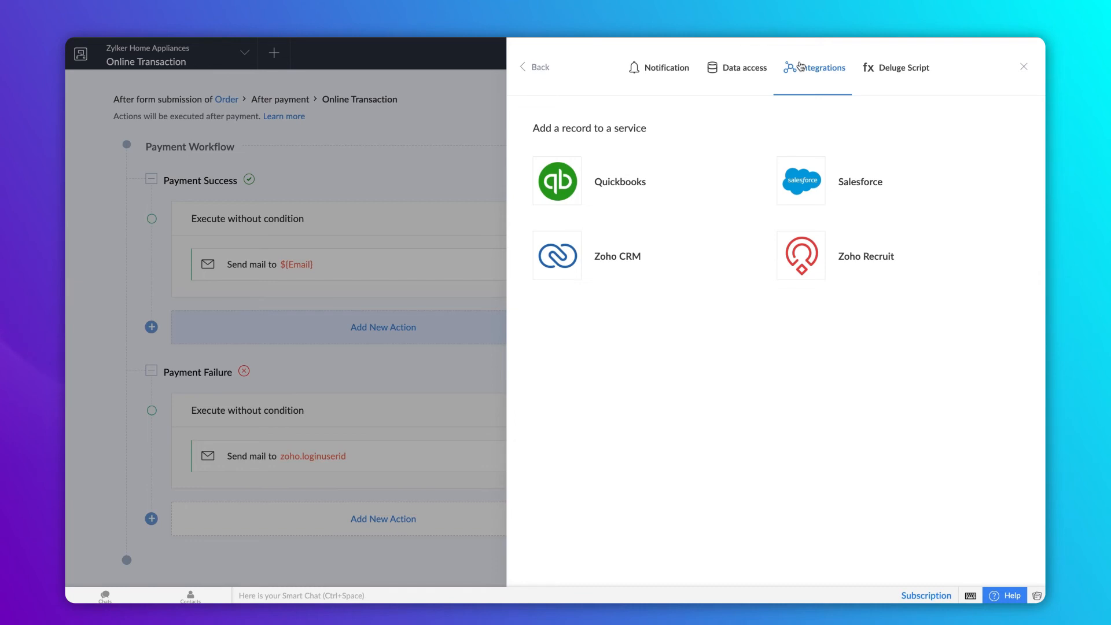
click(884, 68)
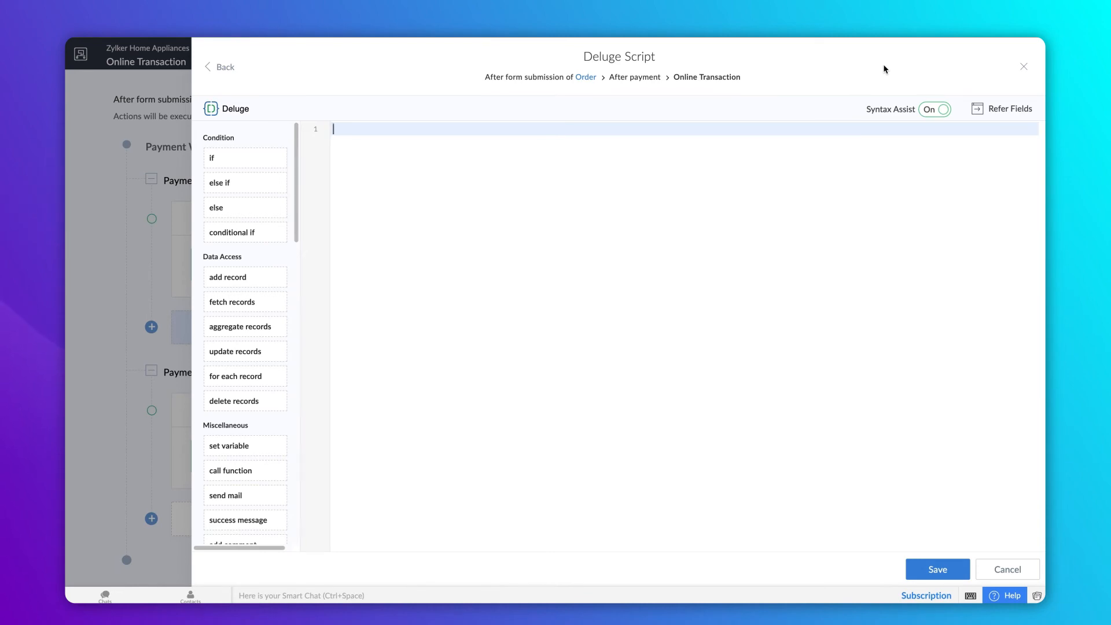
click(1001, 570)
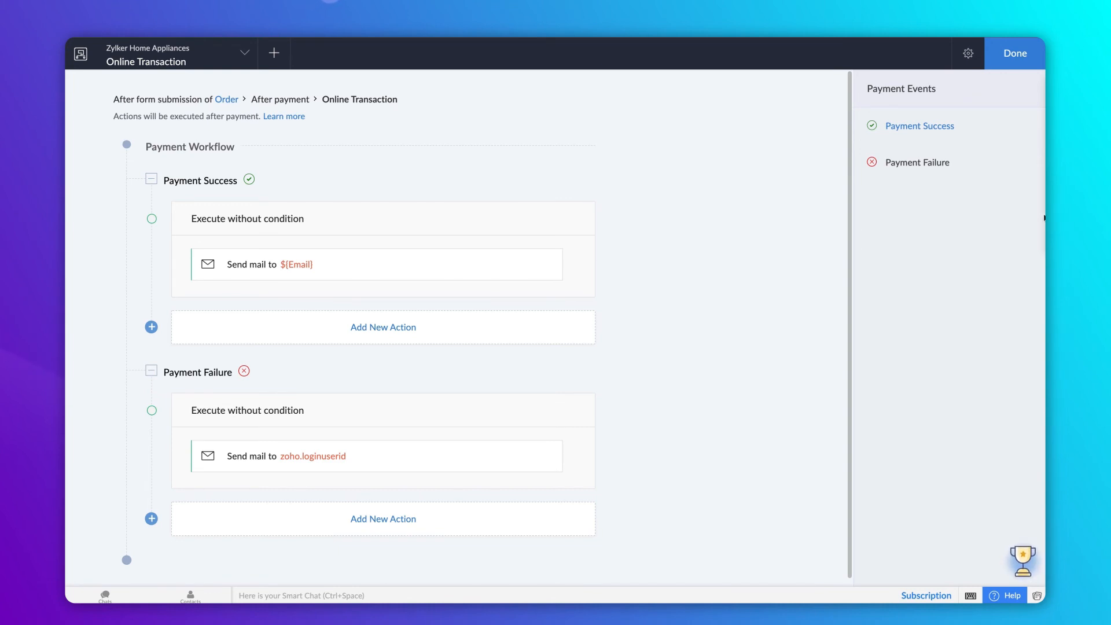
- Finish the workflow, open the live Order form and enter the customer's first and last name
click(1024, 60)
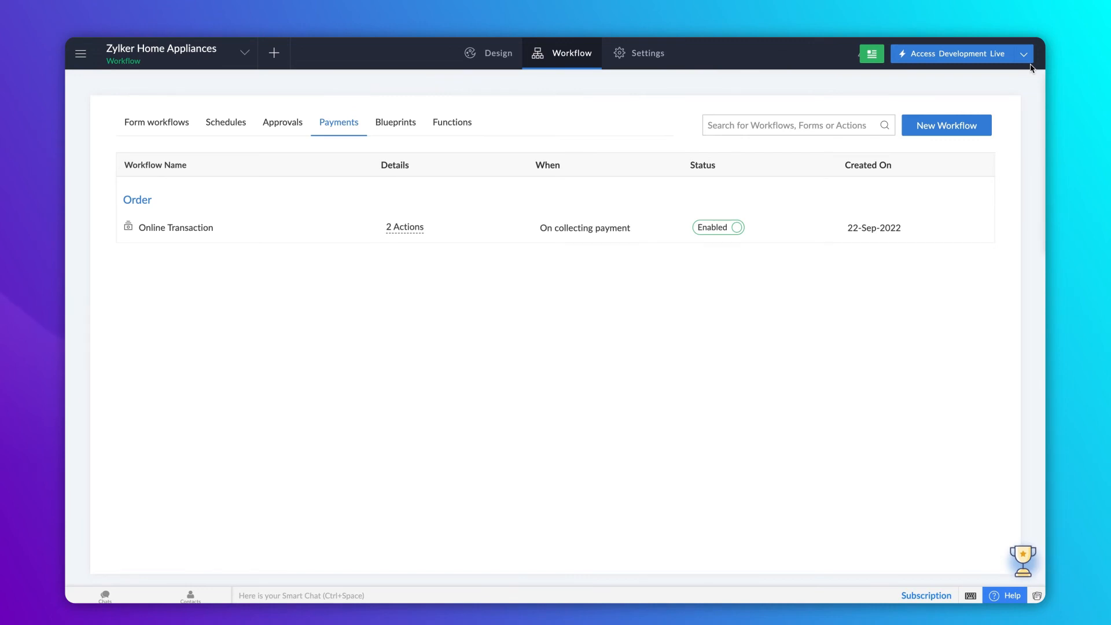
click(1001, 54)
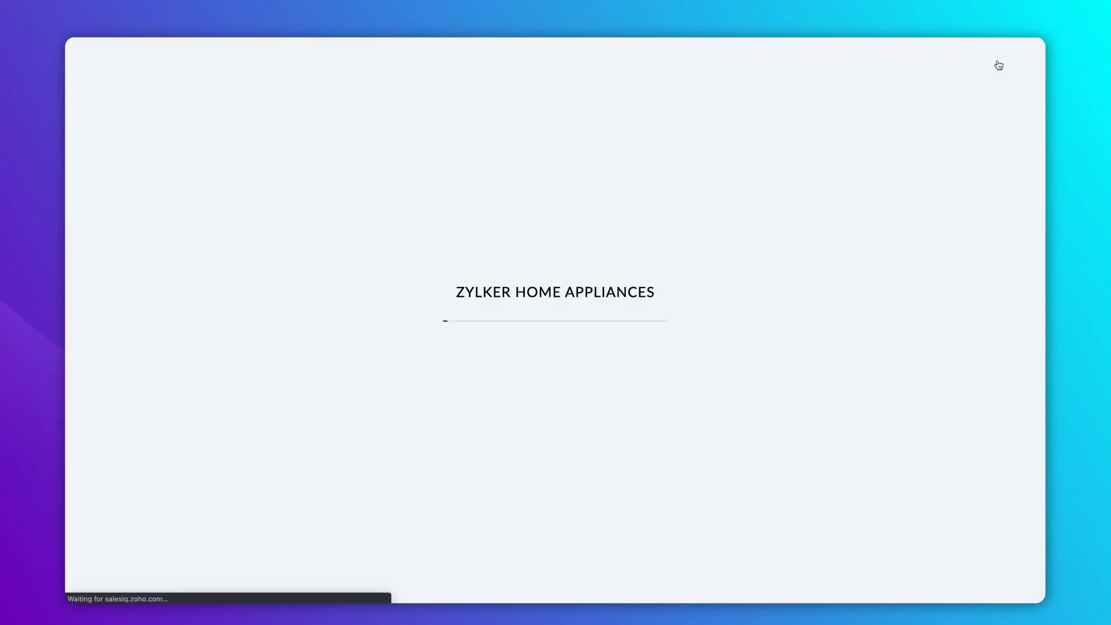
key(Tab)
- Fill in the customer's e-mail address and phone number
click(371, 210)
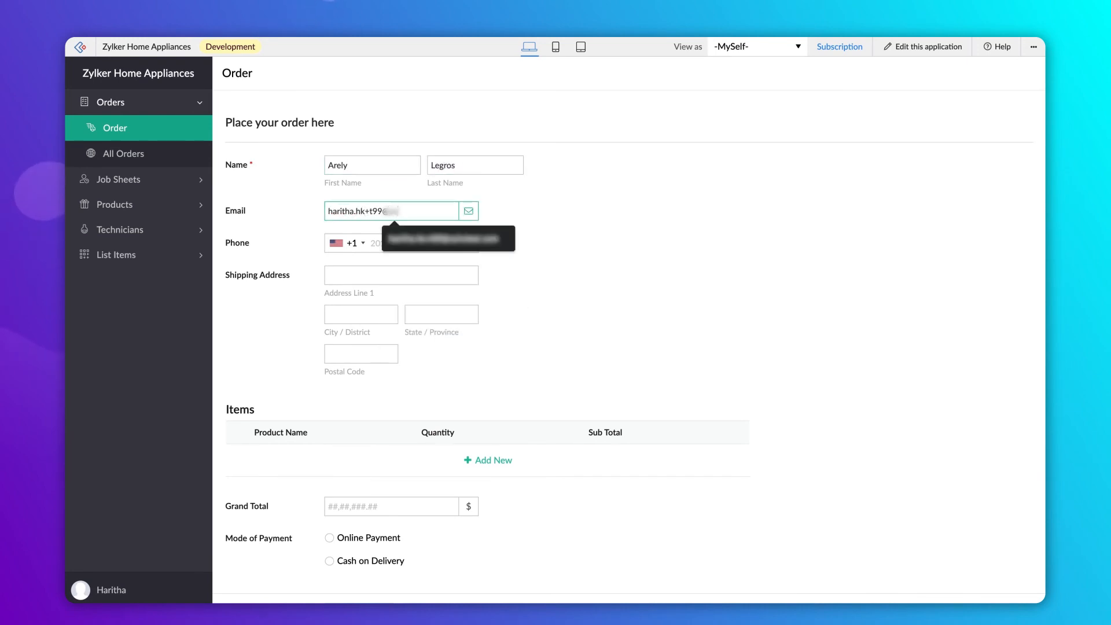
key(Down)
key(Return)
key(Tab)
text(201-555-1234)
- Enter the customer's shipping street, city, state and postal code
key(Tab)
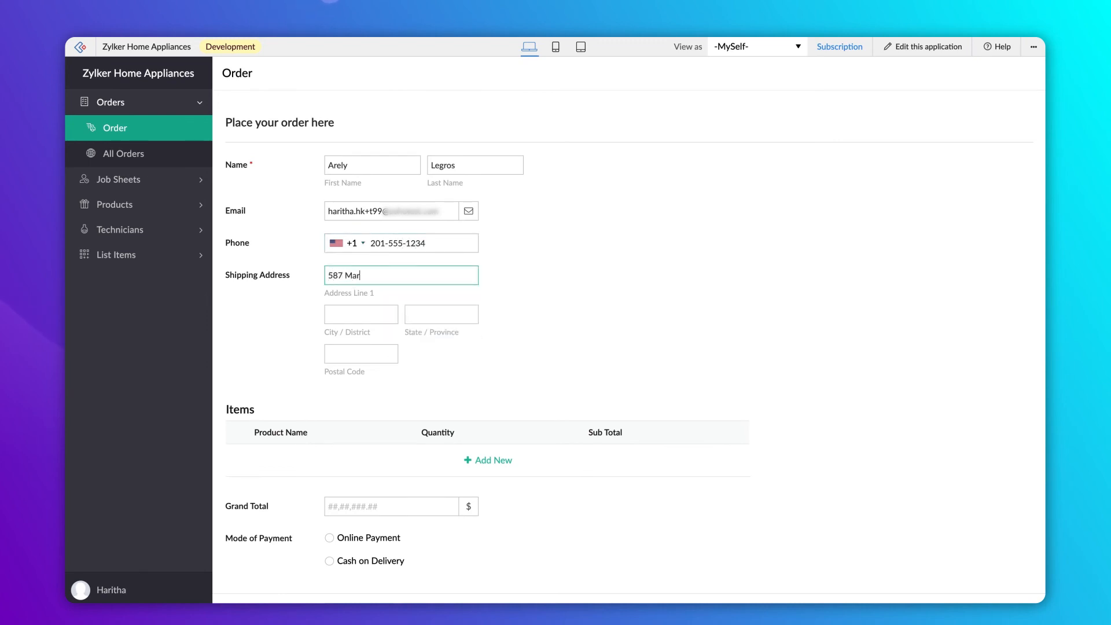
key(Tab)
key(Tab)
key(Tab)
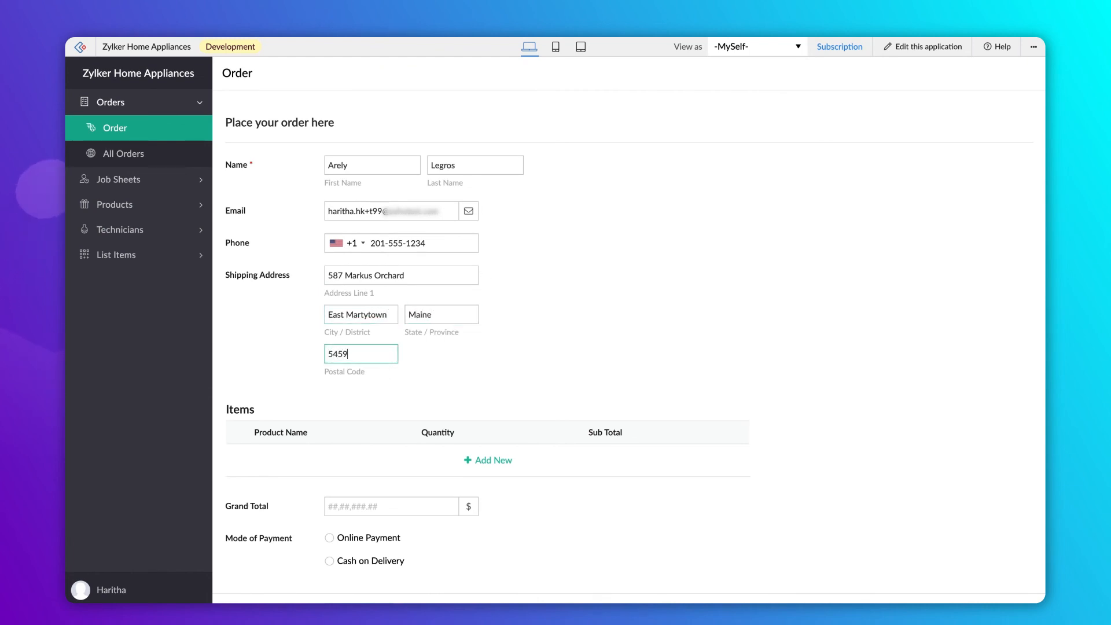
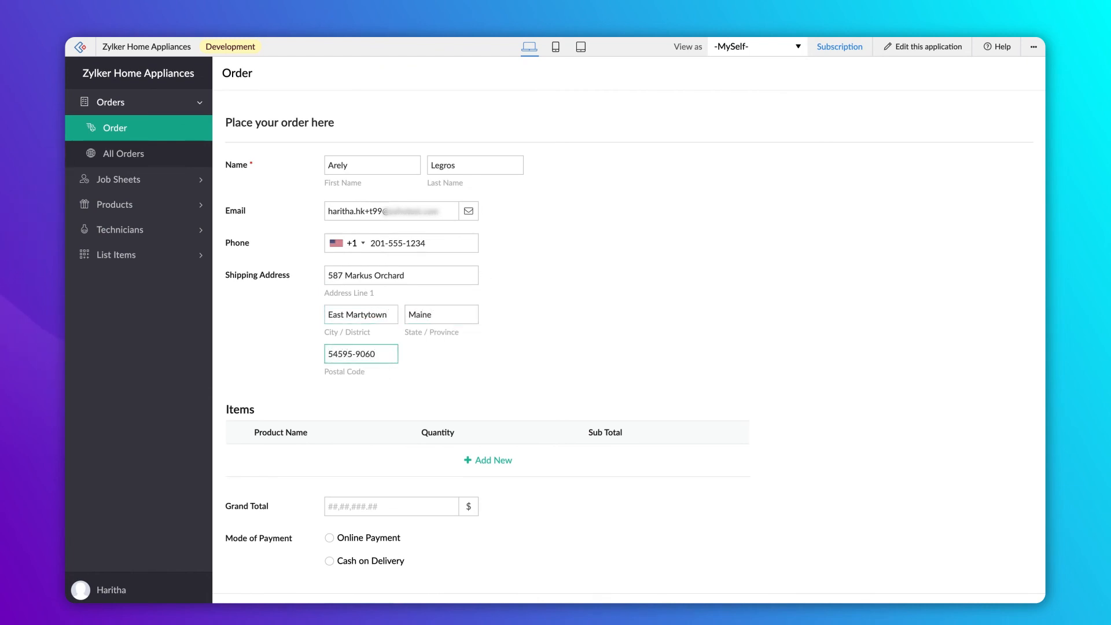
- Add an Induction - 1.00 line item with quantity 1 to the order
click(484, 462)
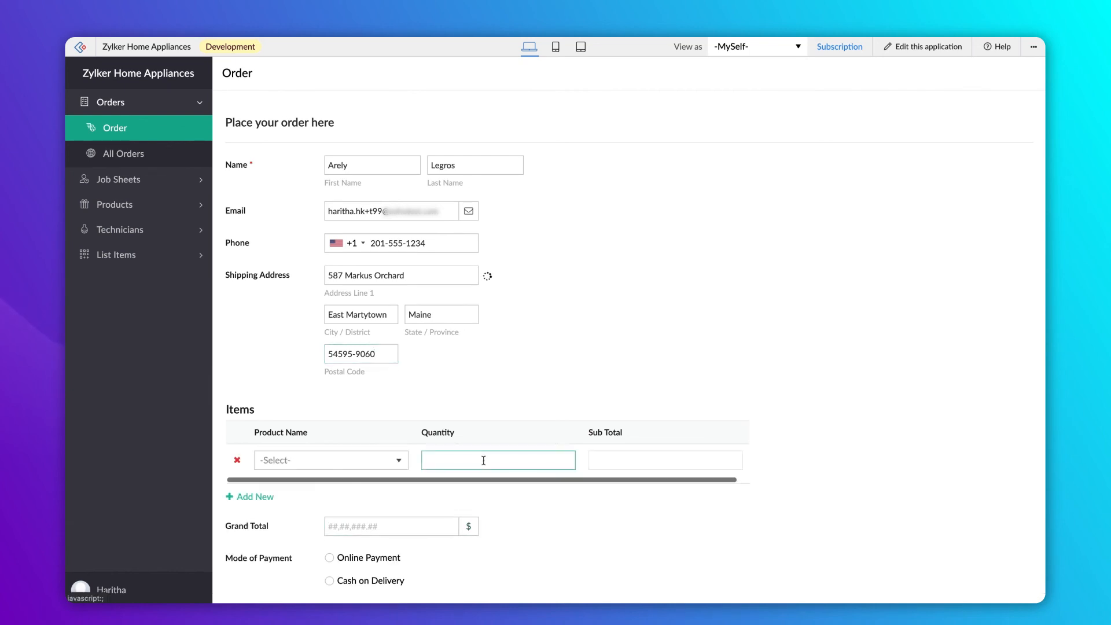
click(386, 460)
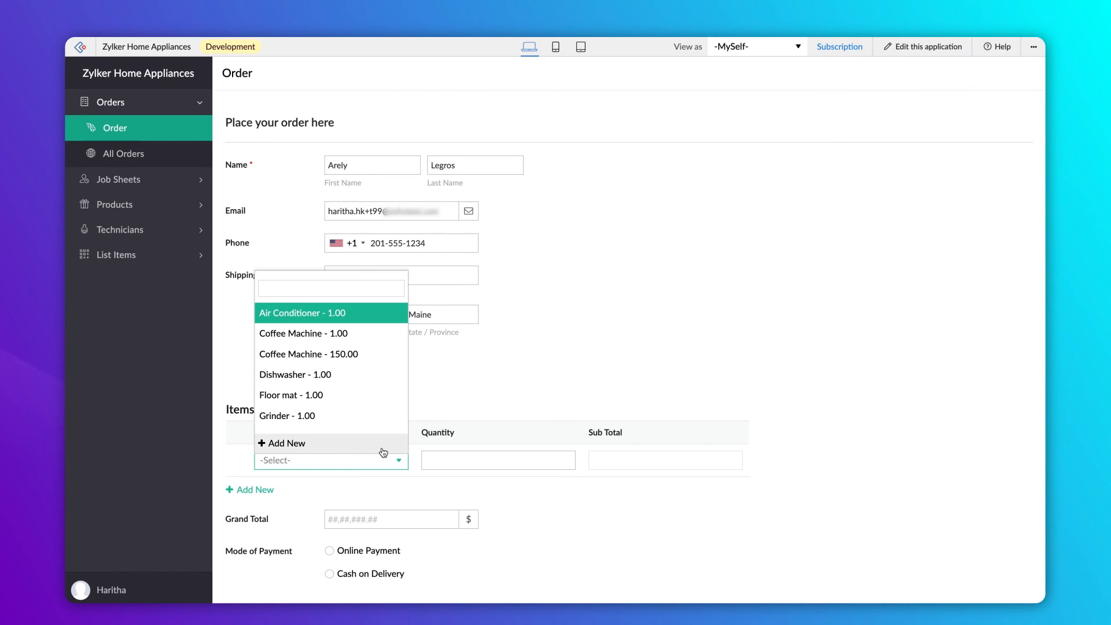
scroll(383, 440, down, 1)
click(385, 421)
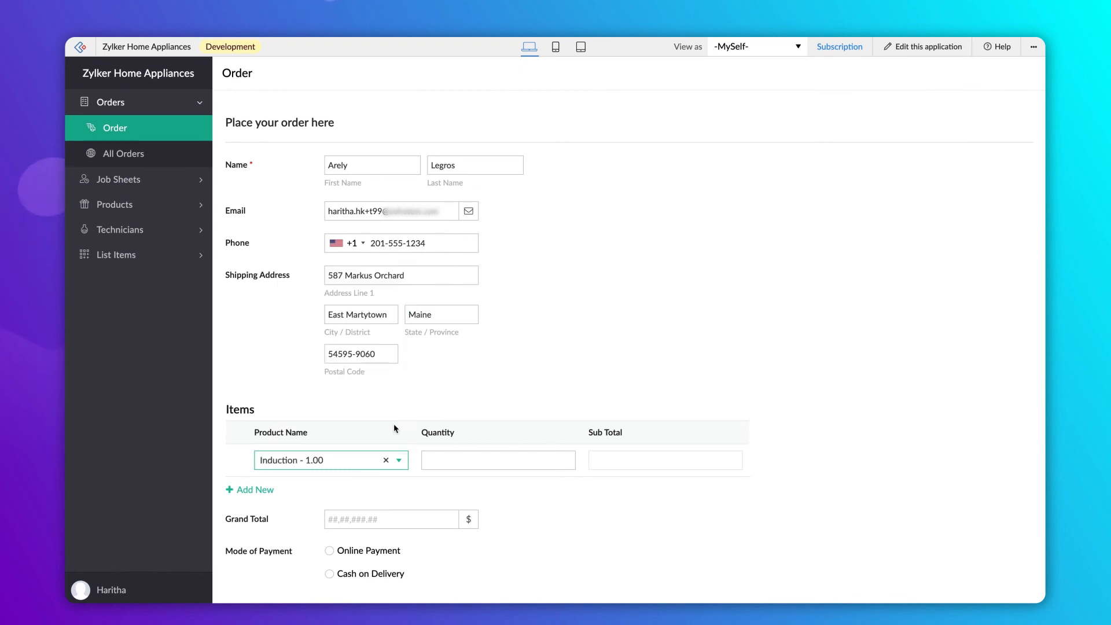
click(444, 461)
text(1)
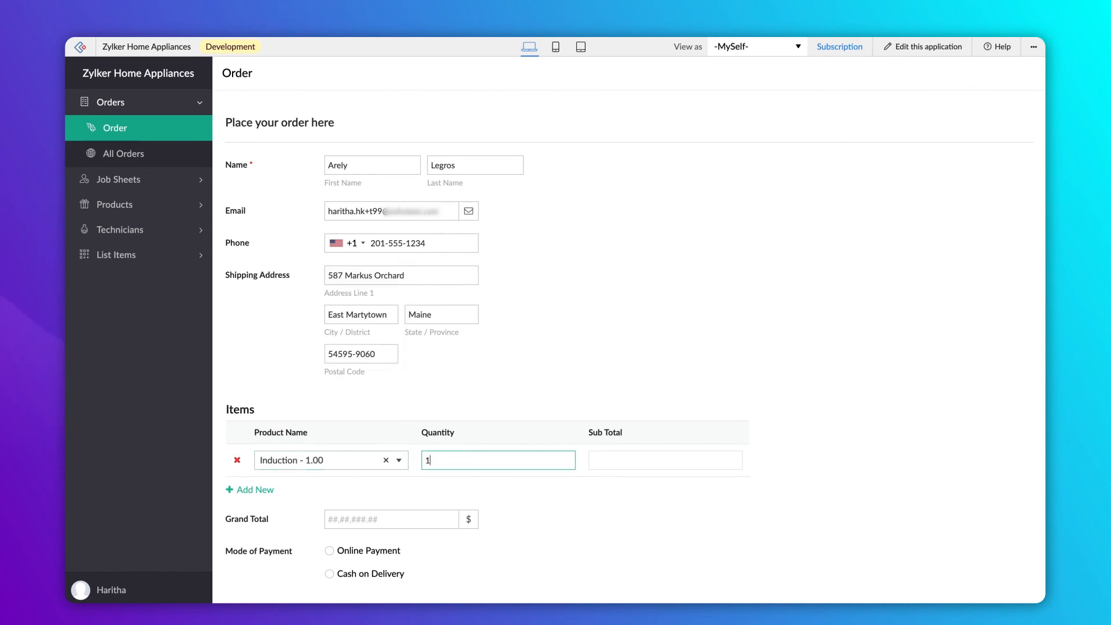
- Select Online Payment and proceed to the $1.00 payment page
click(527, 498)
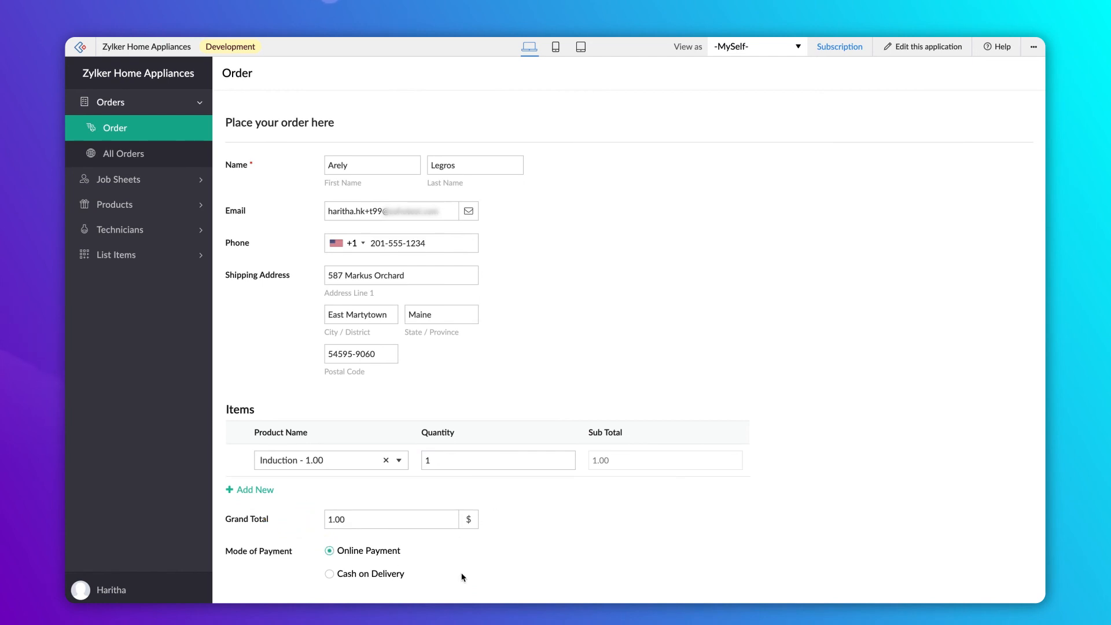
scroll(463, 577, down, 1)
click(376, 586)
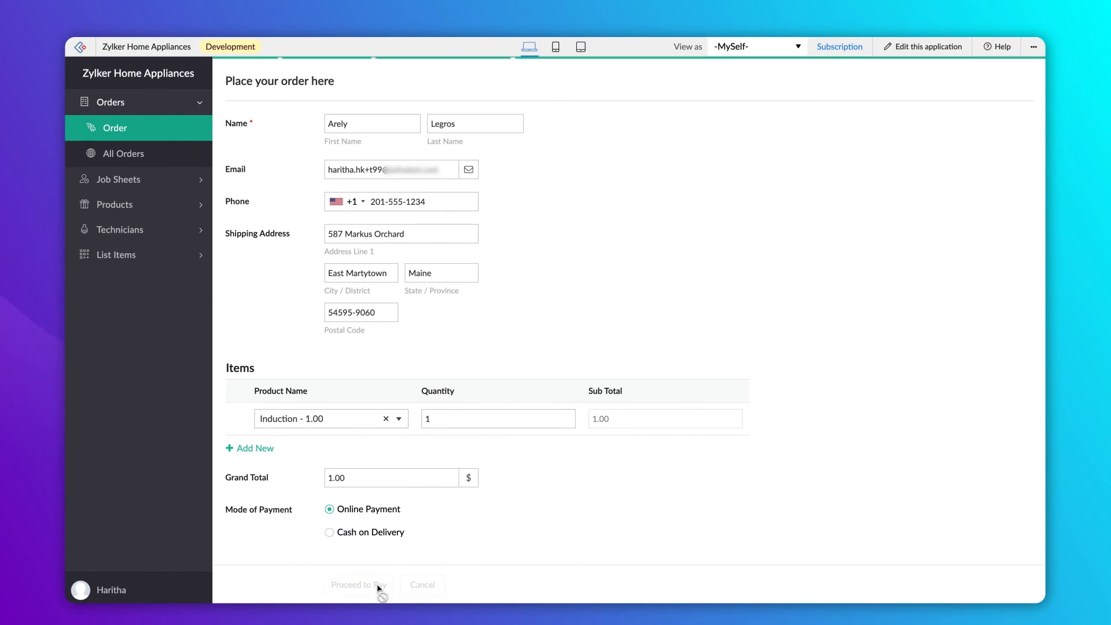
click(477, 293)
- Enter the cardholder's first name, last name and e-mail address
click(573, 295)
click(538, 320)
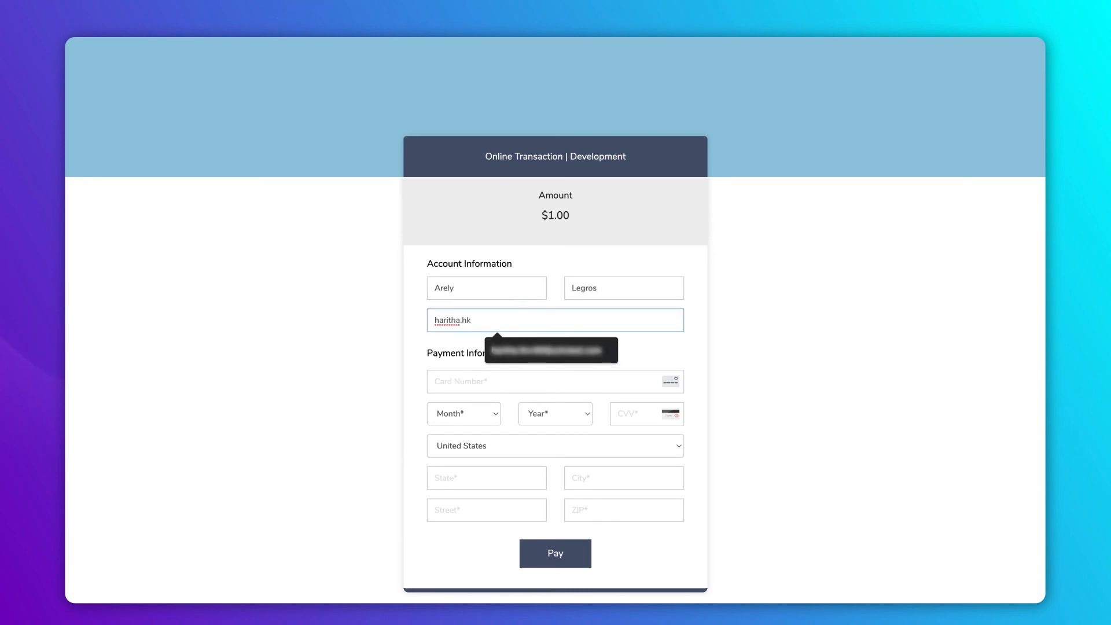
key(Tab)
- Enter the test Visa card number, expiry month 3 and year 2024, and the security code
text(4111111111111111)
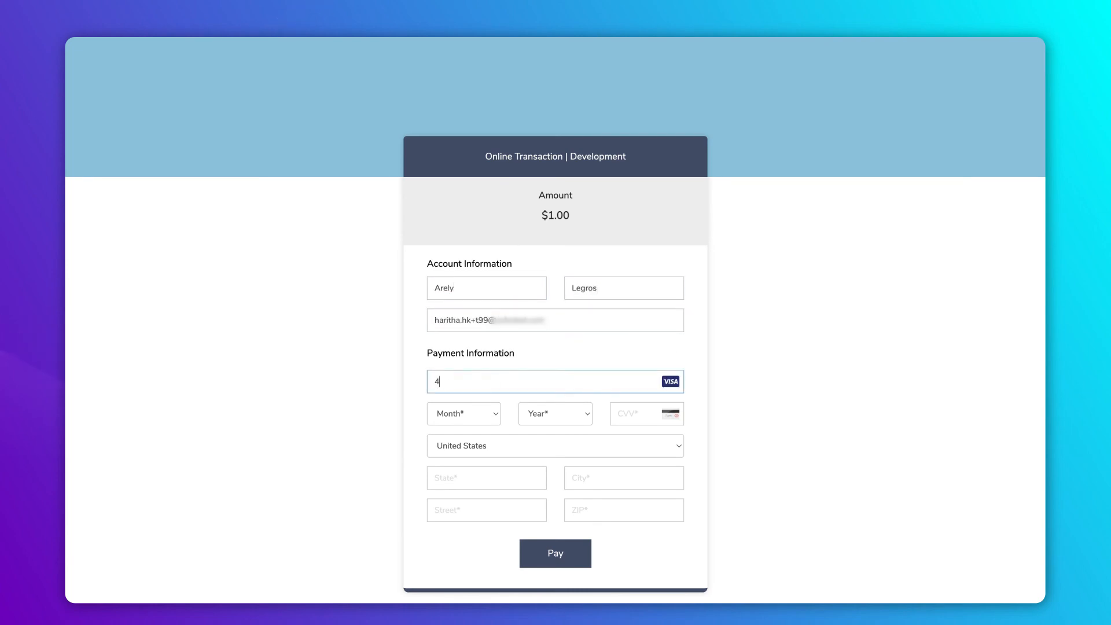
click(465, 414)
click(468, 441)
click(553, 413)
click(547, 441)
click(633, 411)
text(123)
- Fill in the billing state, city, street and ZIP code
click(503, 476)
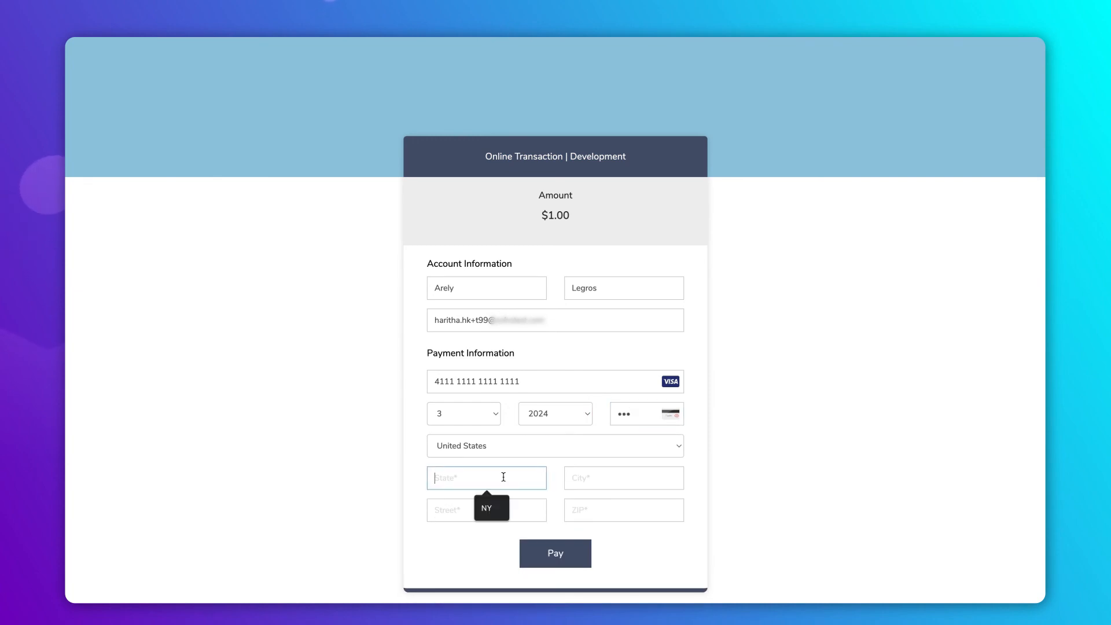
text(Maine)
click(610, 476)
text(East Martytown)
click(520, 508)
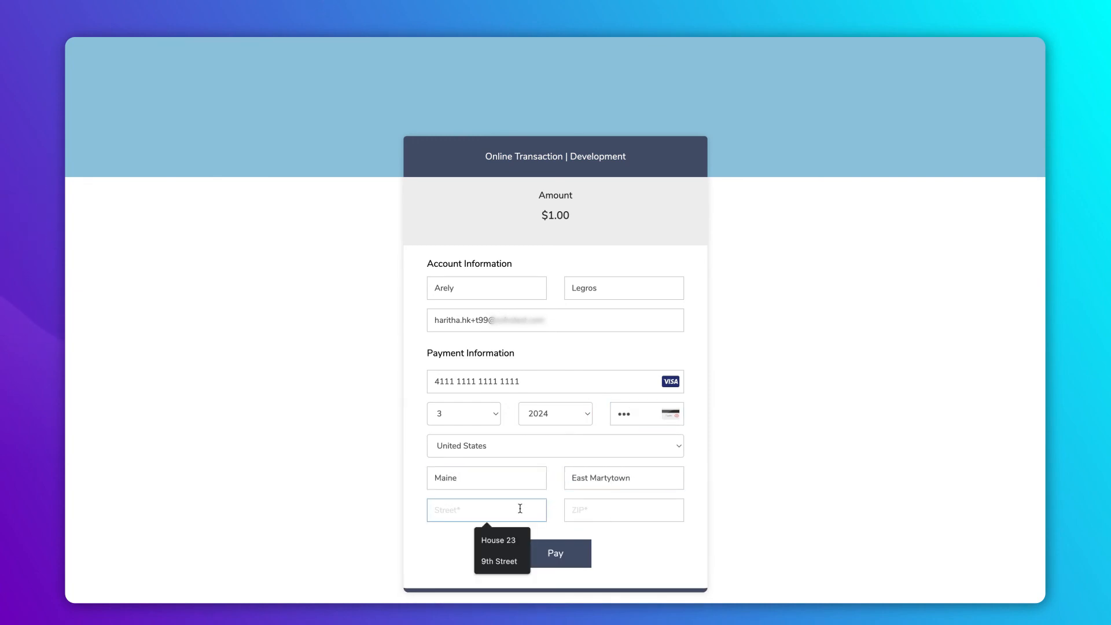
key(Tab)
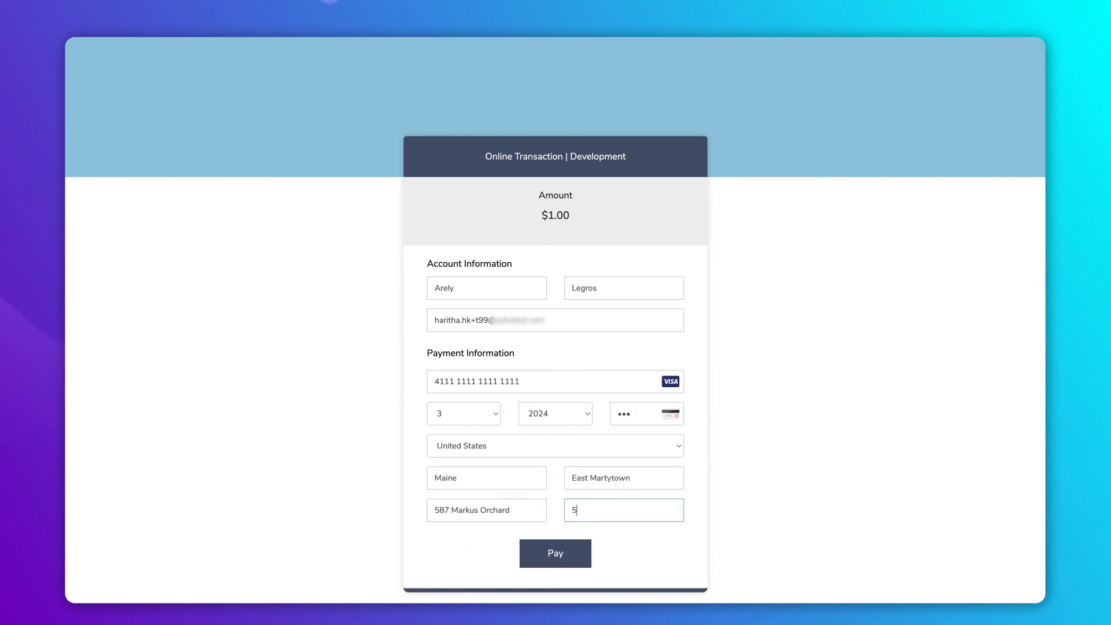
- Pay the $1.00 and open the newest order in All Orders to see Authorize.Net status Success
click(550, 559)
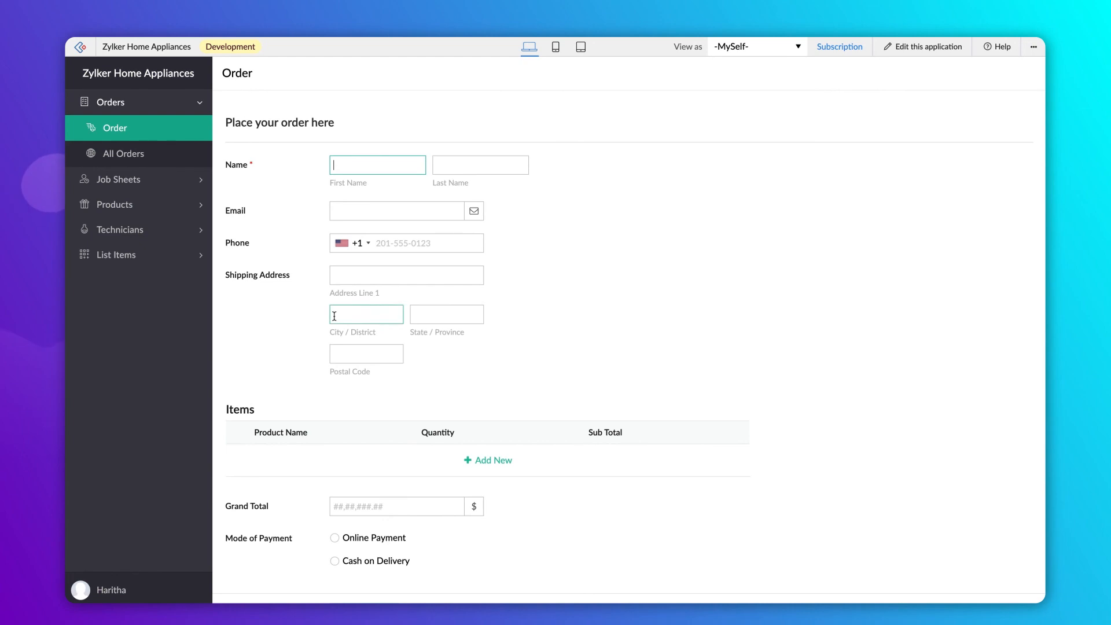
click(176, 155)
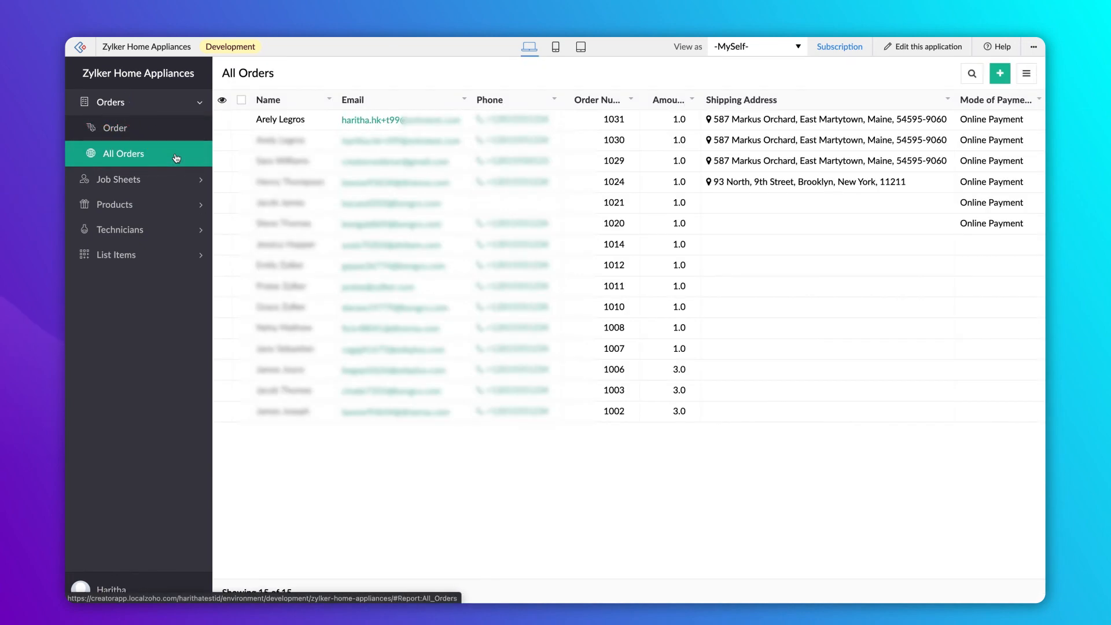
click(274, 119)
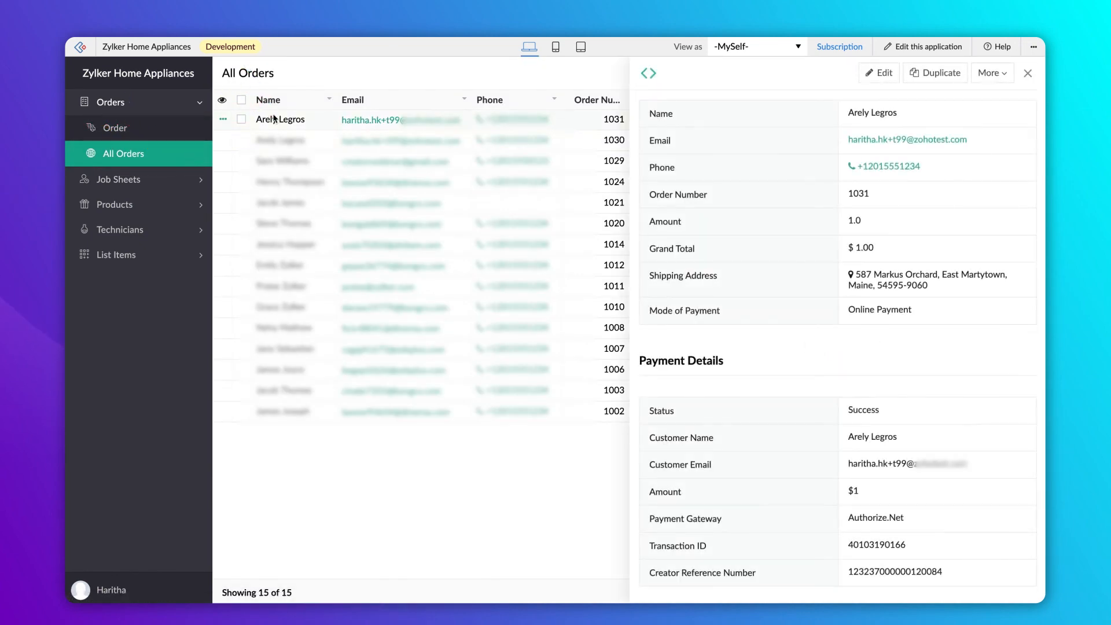